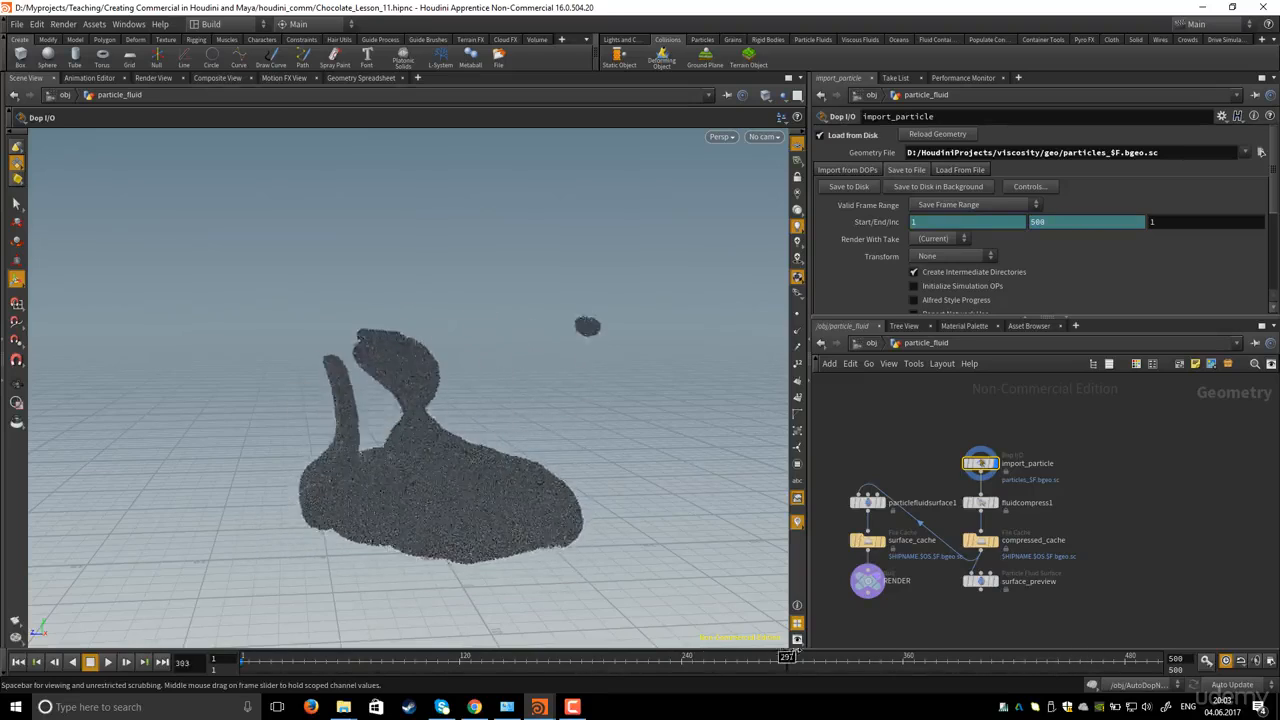
Display the particlefluidsurface1 node's output and inspect the meshed fluid from several angles
key("space")
left_click_drag(413, 390, 517, 423)
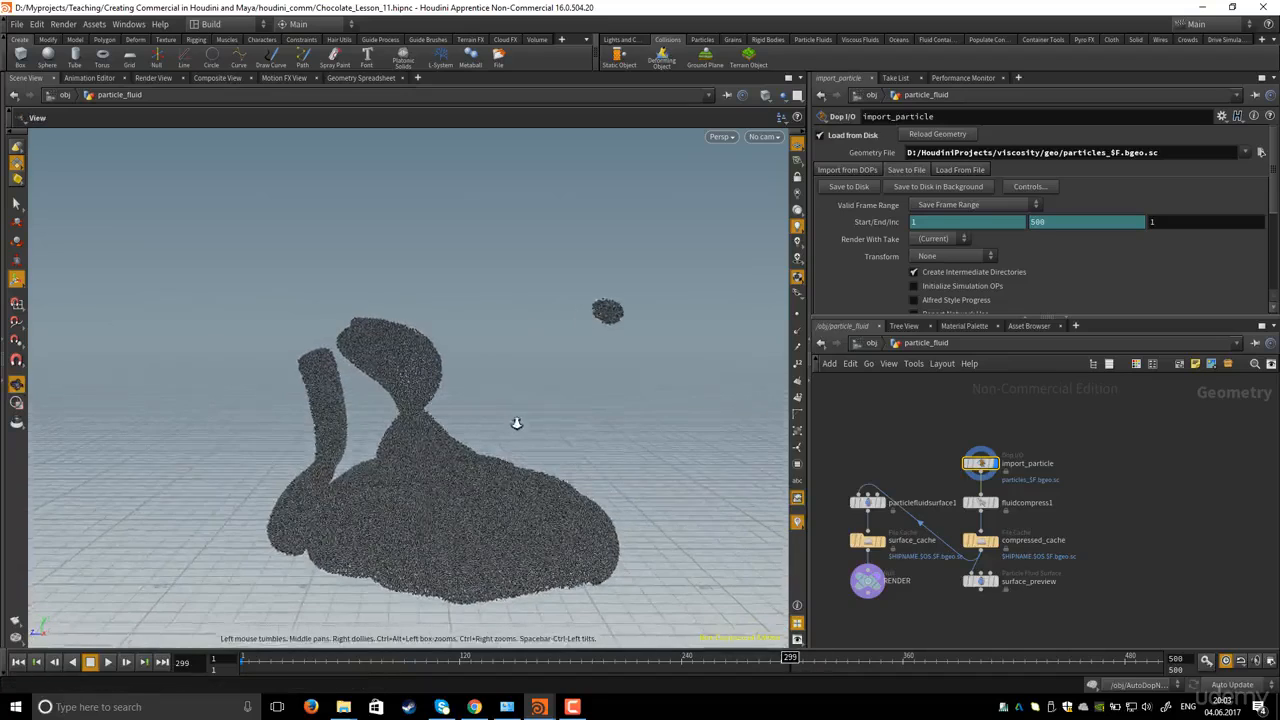
middle_click_drag(517, 423, 477, 351)
right_click_drag(477, 351, 560, 400)
middle_click_drag(895, 452, 955, 422)
scroll(985, 457, "up", 3)
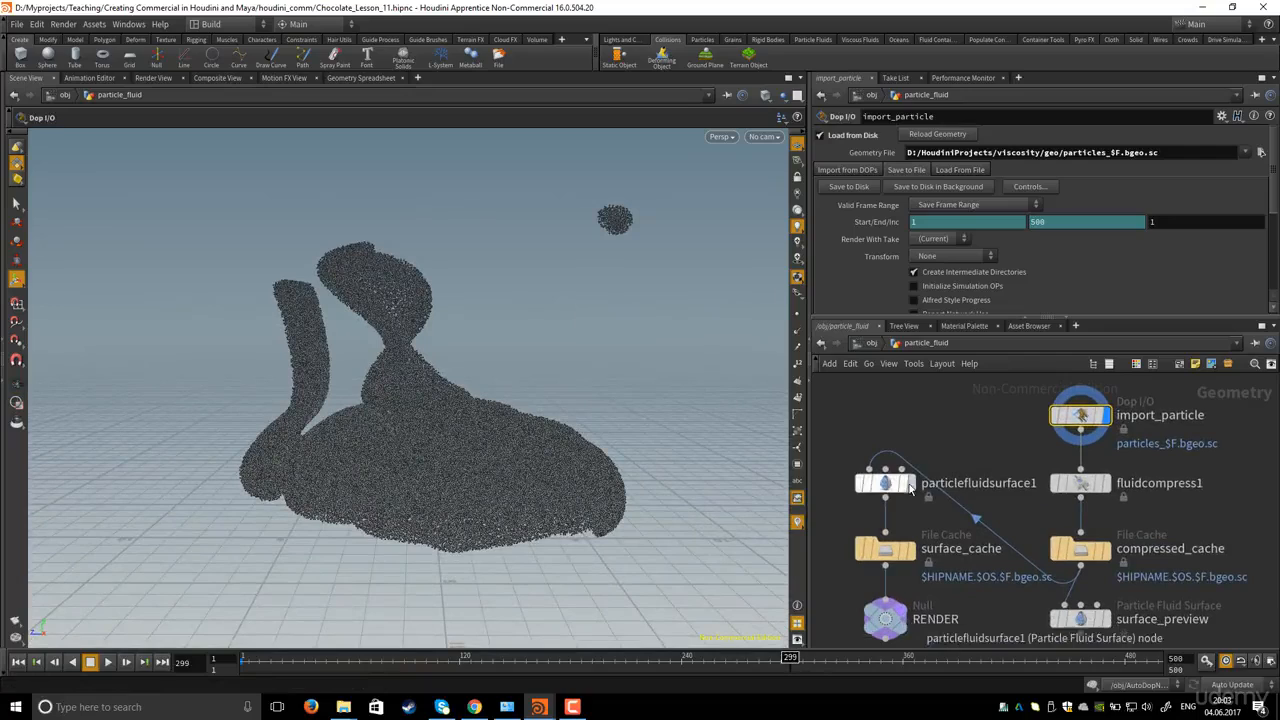
left_click(910, 483)
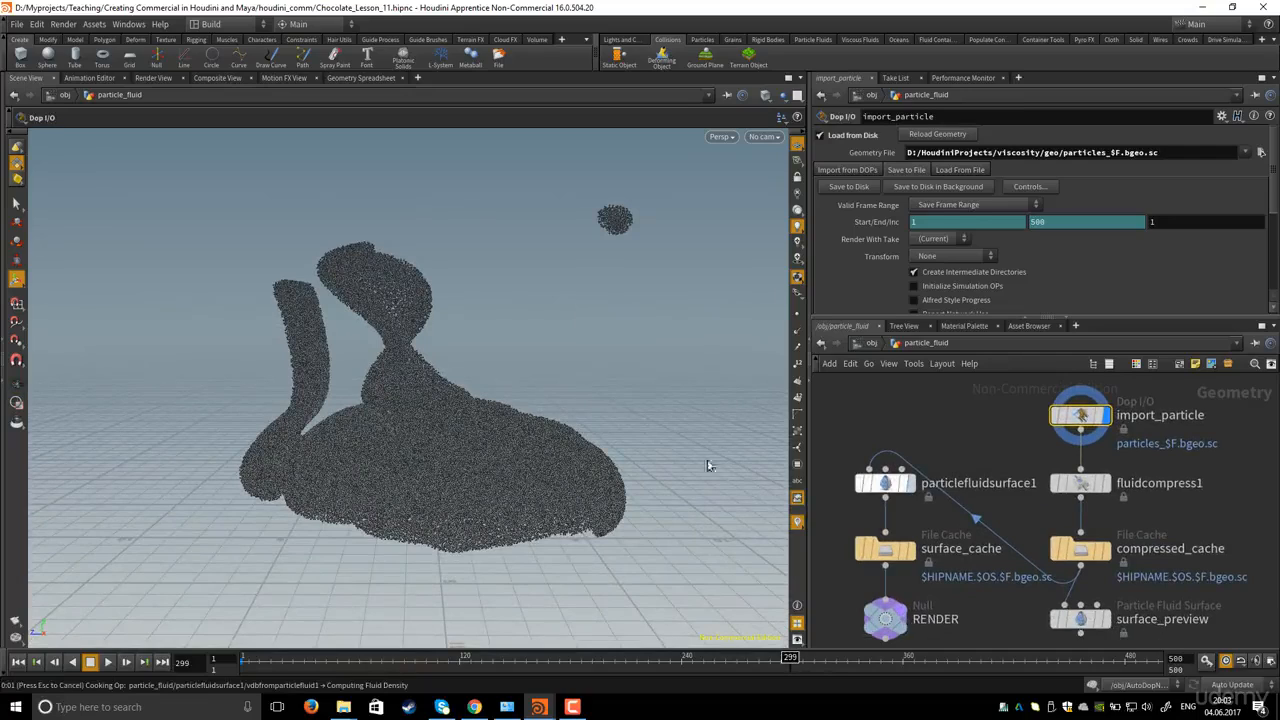
key("Escape")
left_click_drag(480, 351, 440, 396)
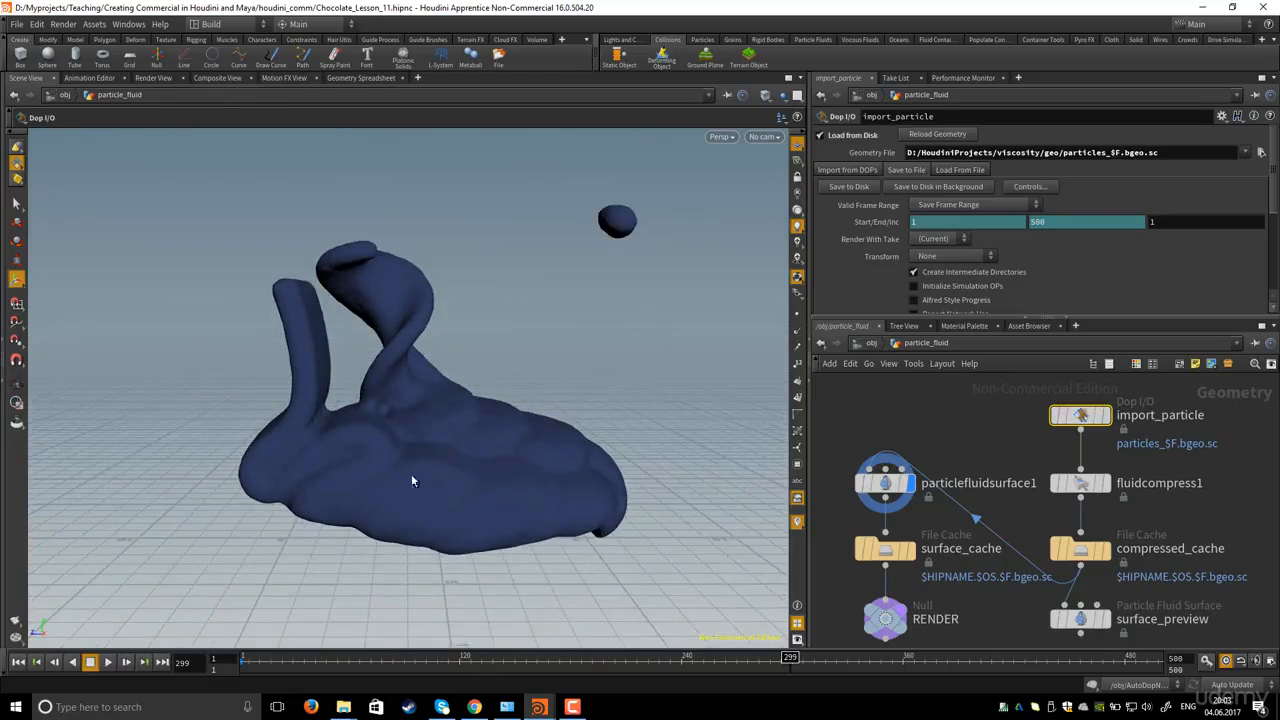
left_click_drag(457, 309, 519, 421)
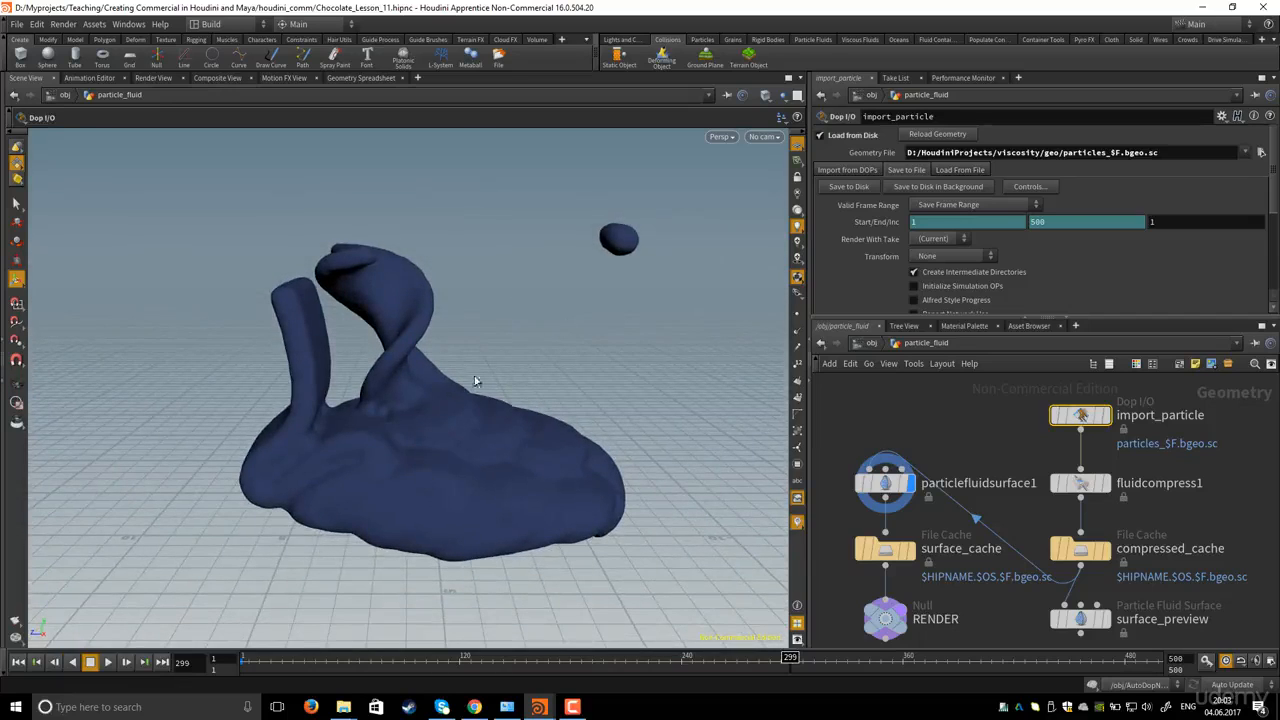
scroll(960, 416, "down", 2)
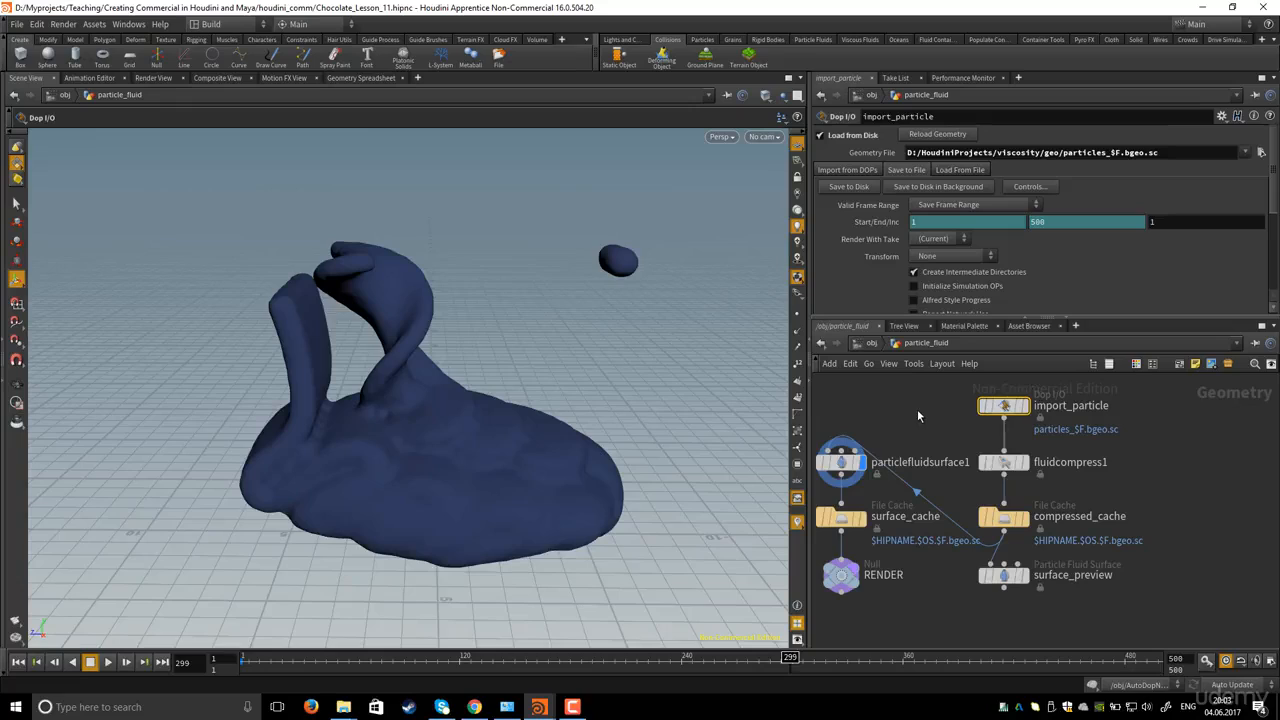
Reposition the import_particle node and add a Delete node beside it in the particle_fluid network
middle_click_drag(998, 410, 887, 451)
left_click_drag(918, 442, 963, 416)
middle_click_drag(1064, 476, 1040, 484)
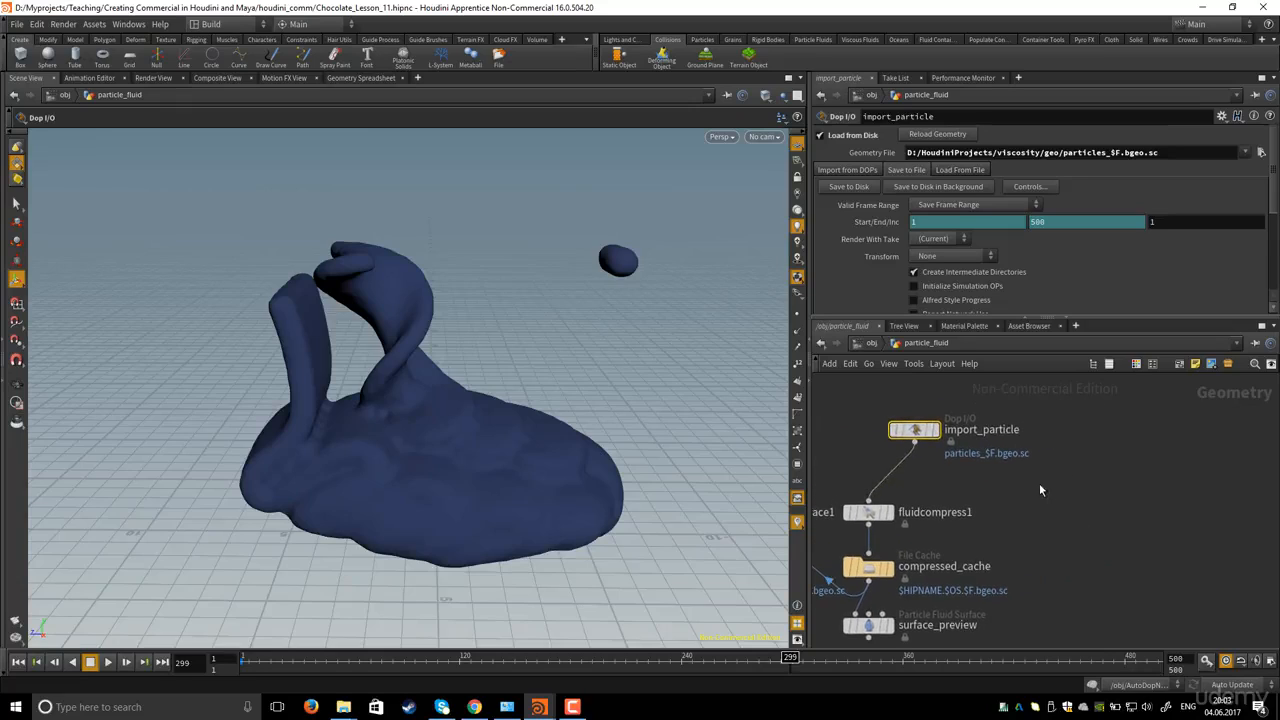
left_click(1041, 485)
key("Tab")
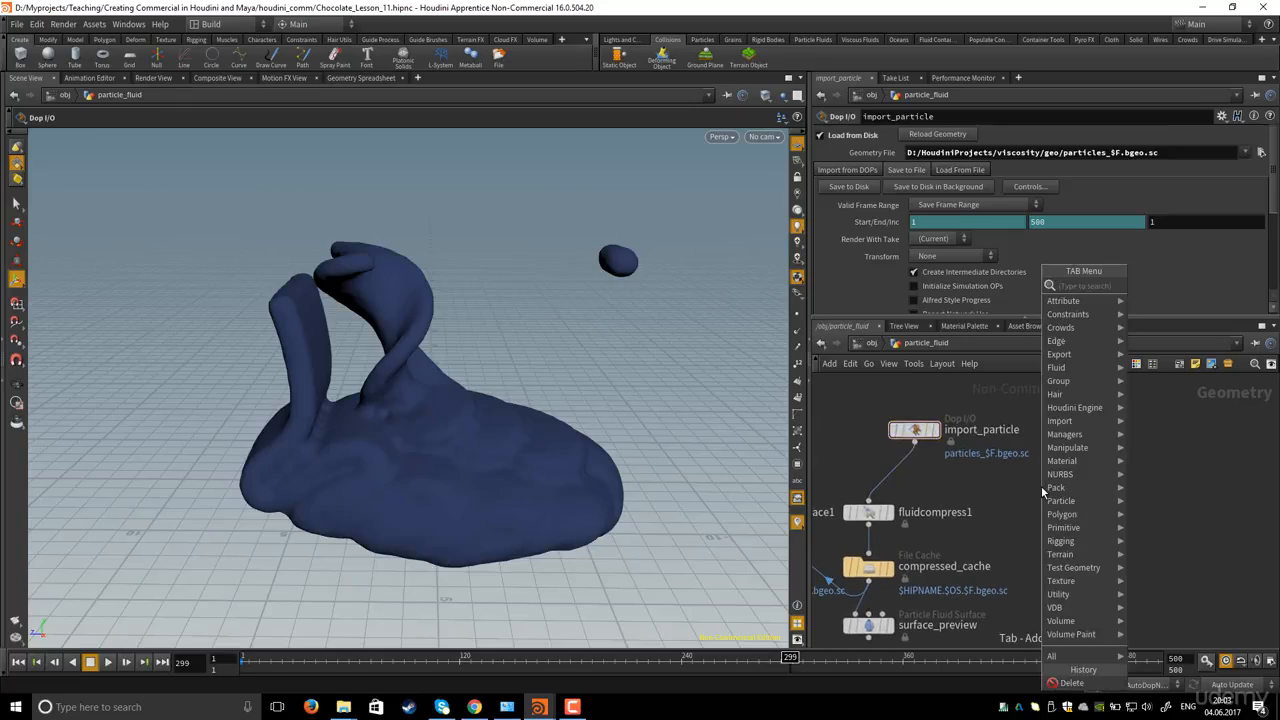
type("del")
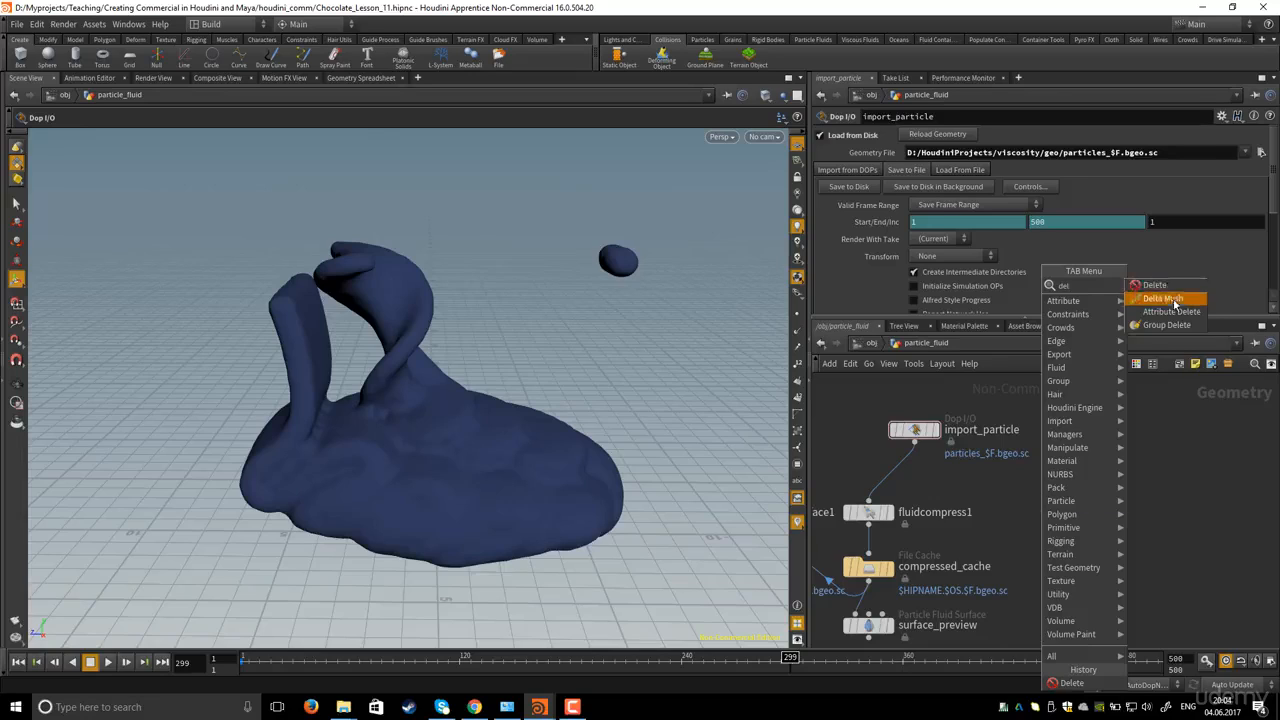
key("Return")
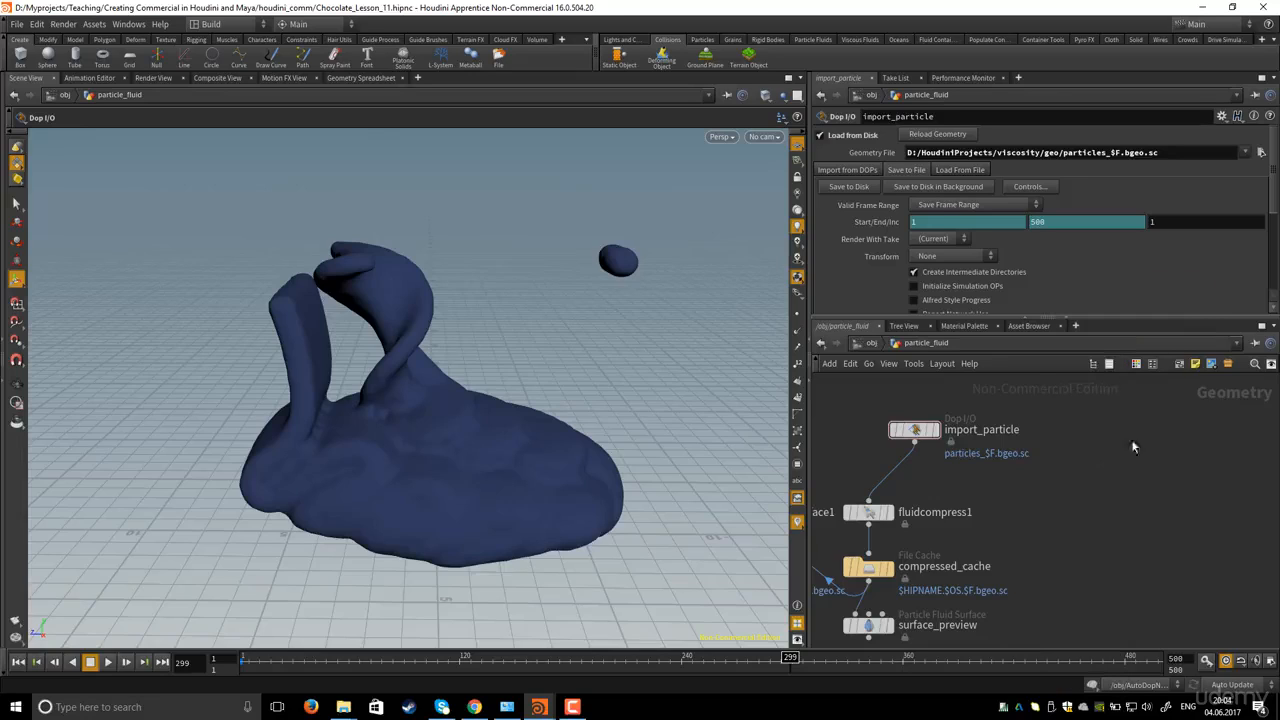
left_click(1092, 487)
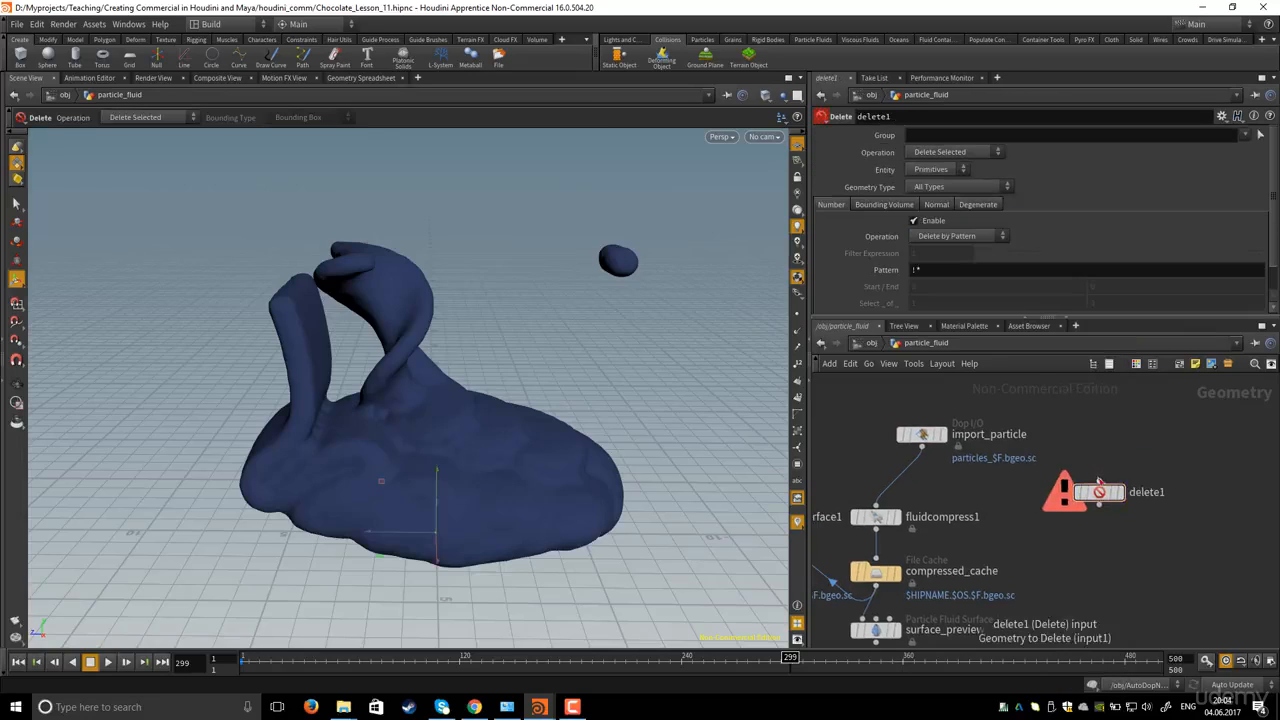
Connect the import_particle output to the Delete node's input and display the Delete node's result
left_click(1099, 480)
left_click(922, 448)
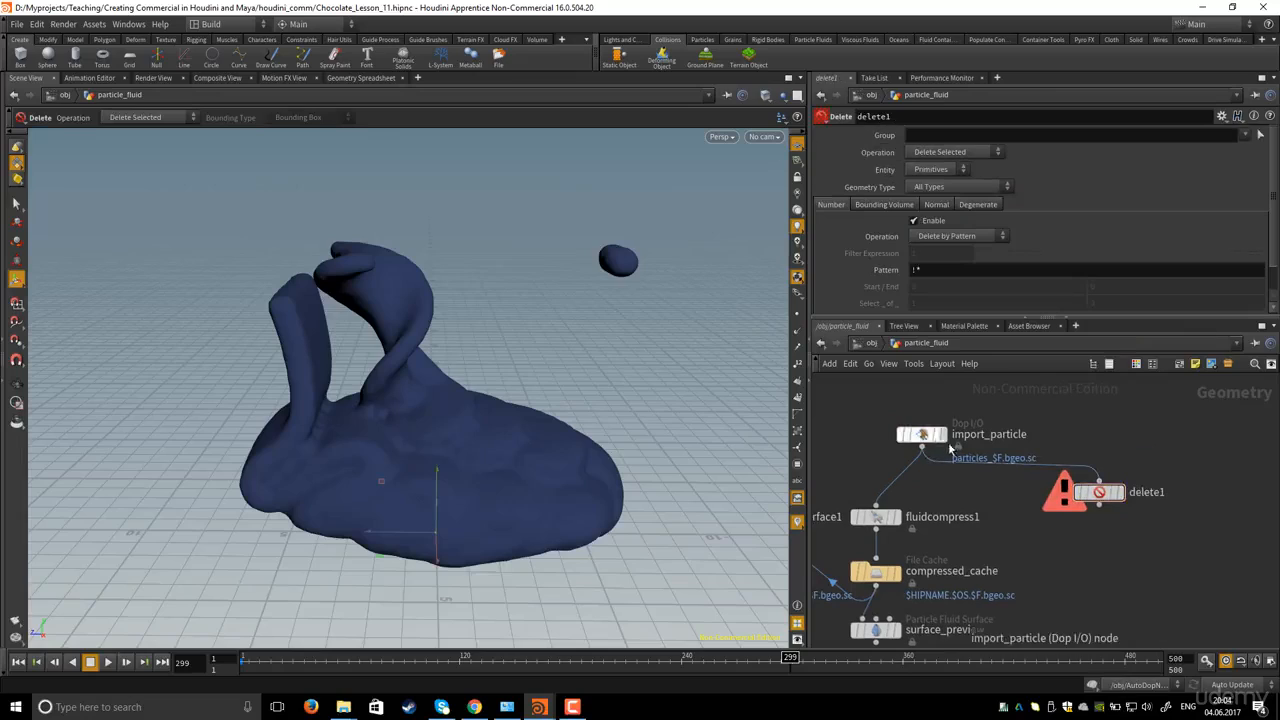
left_click(1122, 495)
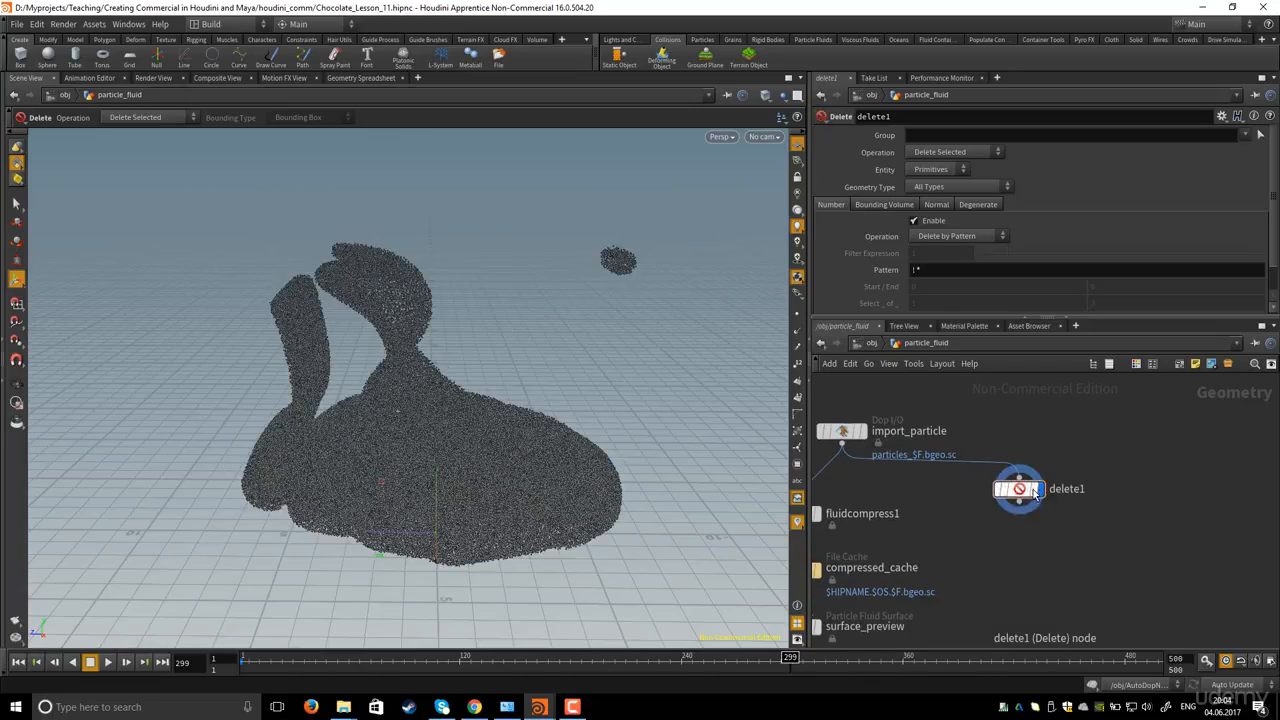
left_click_drag(1072, 503, 1082, 504)
left_click_drag(1109, 454, 1032, 526)
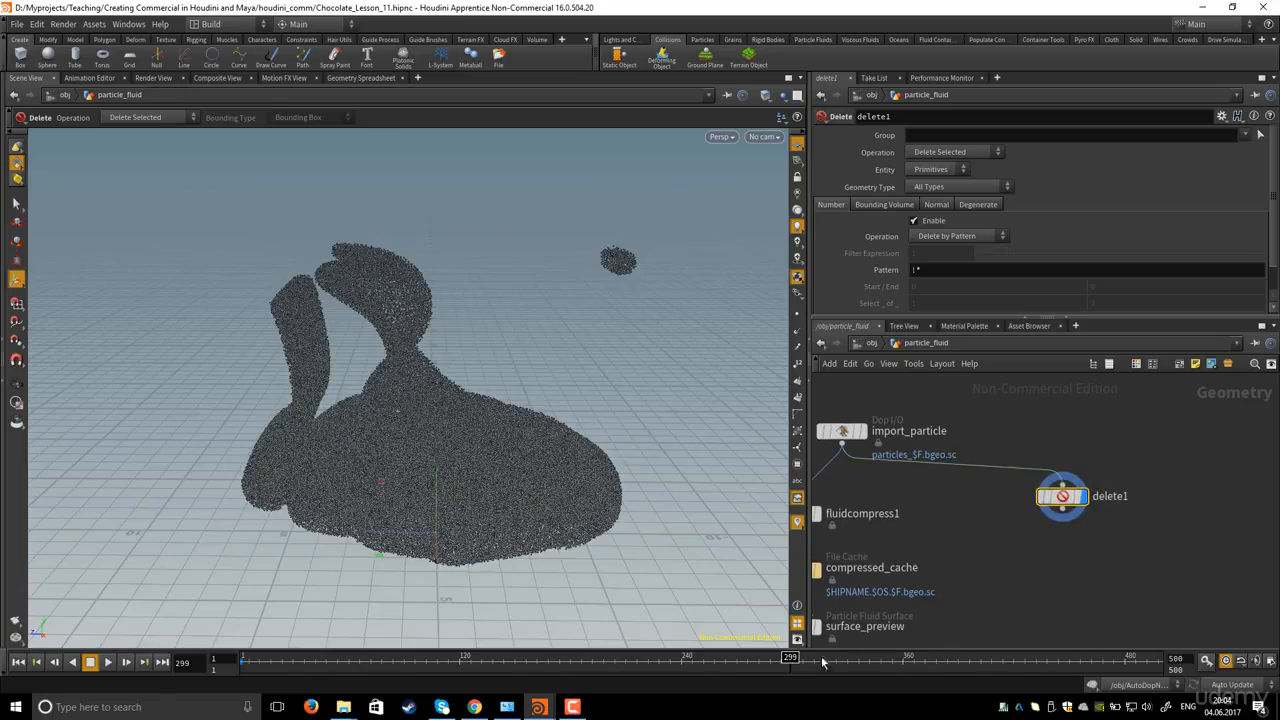
Go to frame 1 and check which groups are available to the delete1 node
left_click_drag(790, 658, 247, 660)
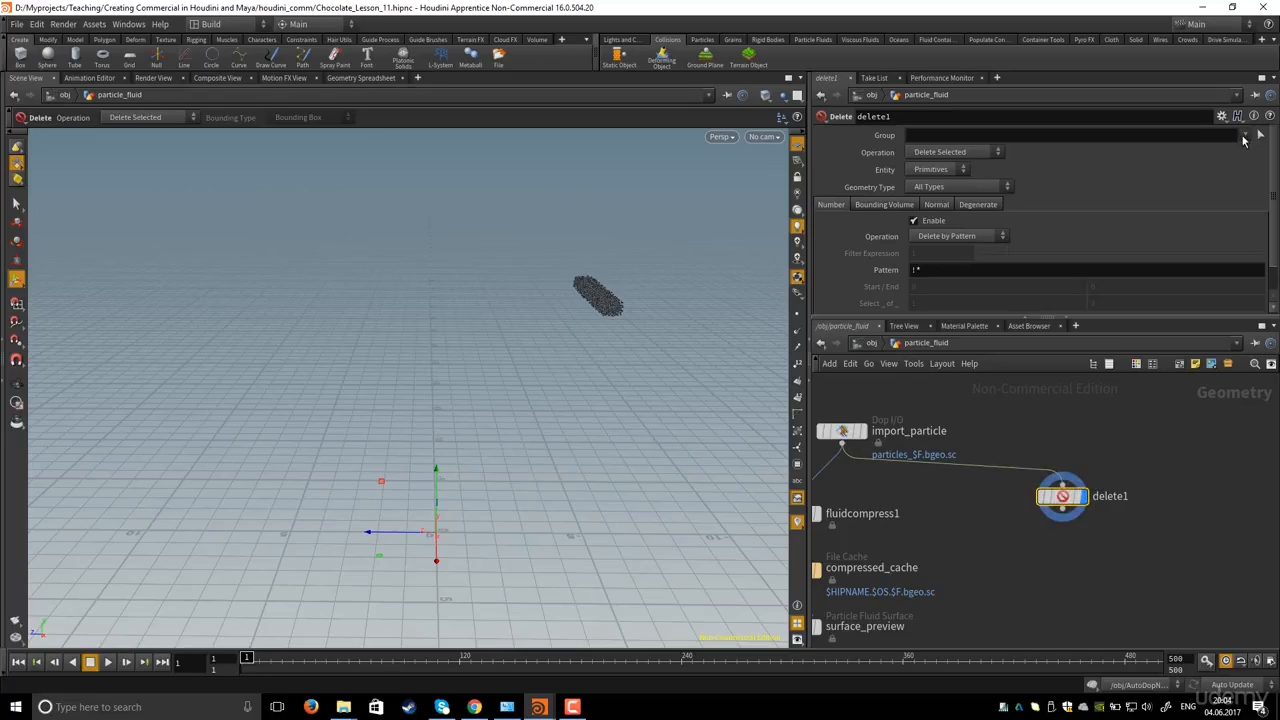
left_click(1245, 140)
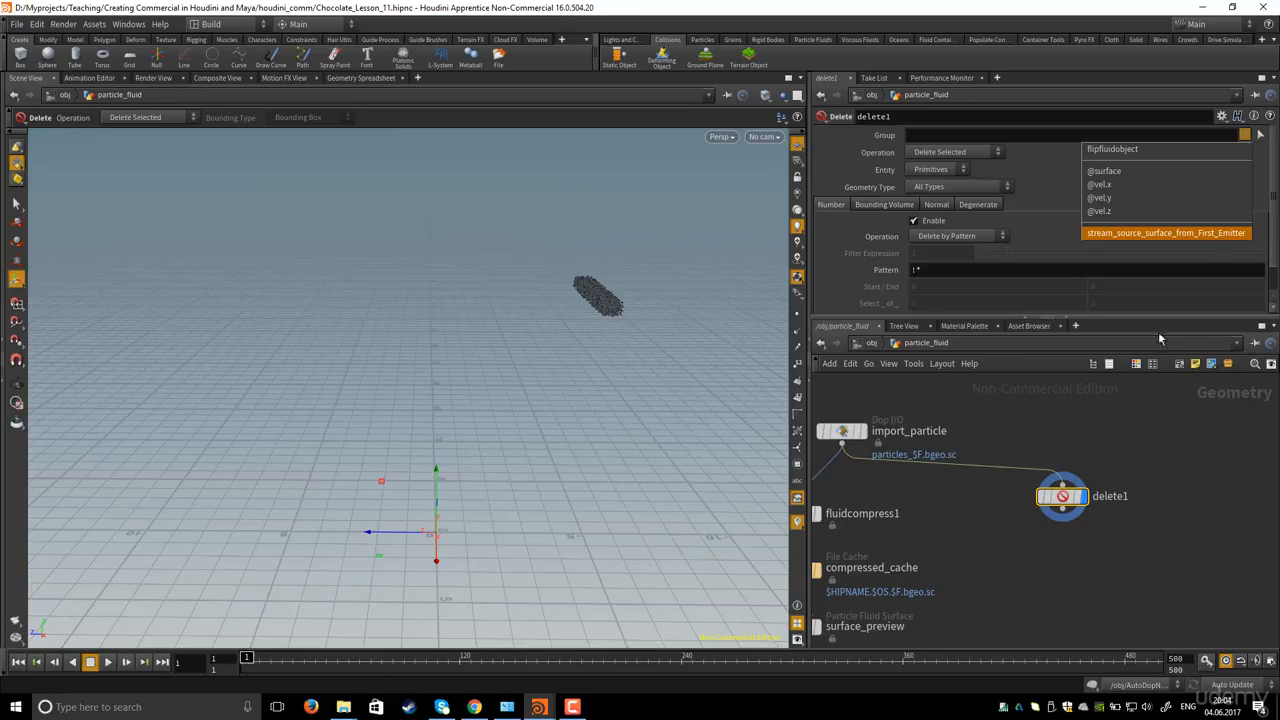
left_click(1150, 485)
Move the timeline to frame 361 and check the groups available to delete1 there
left_click_drag(248, 657, 905, 678)
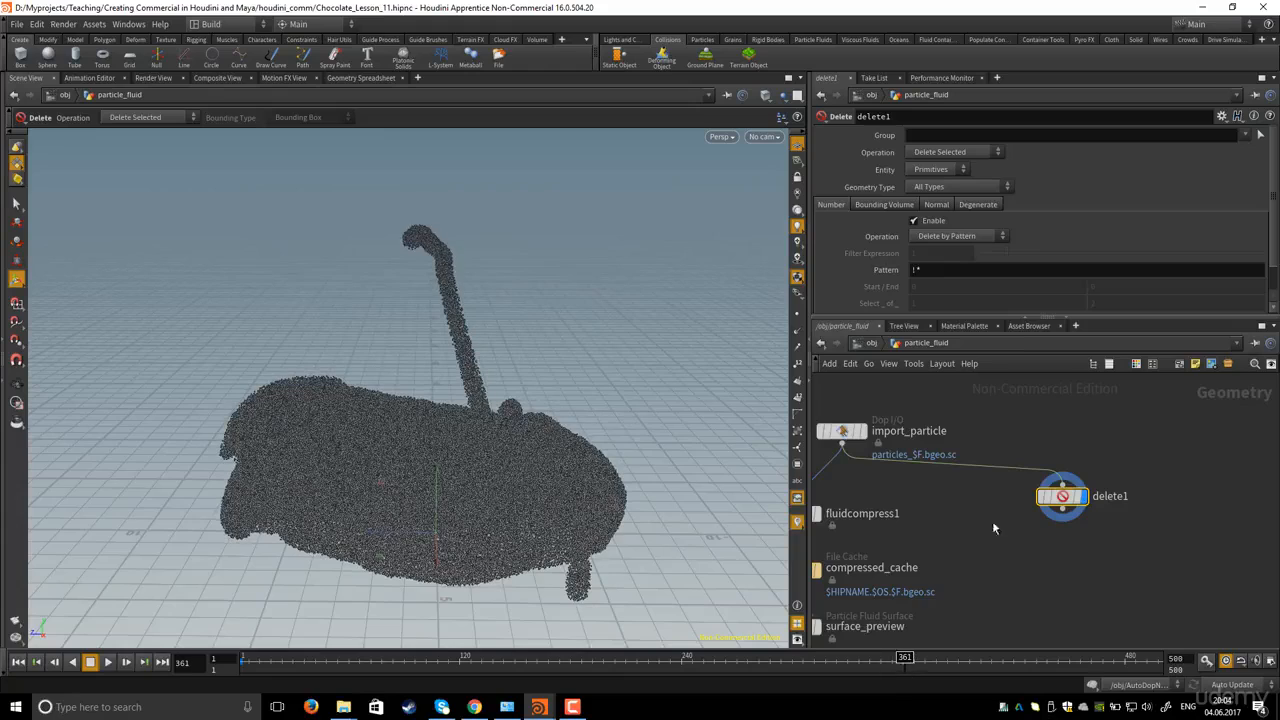
left_click(1245, 136)
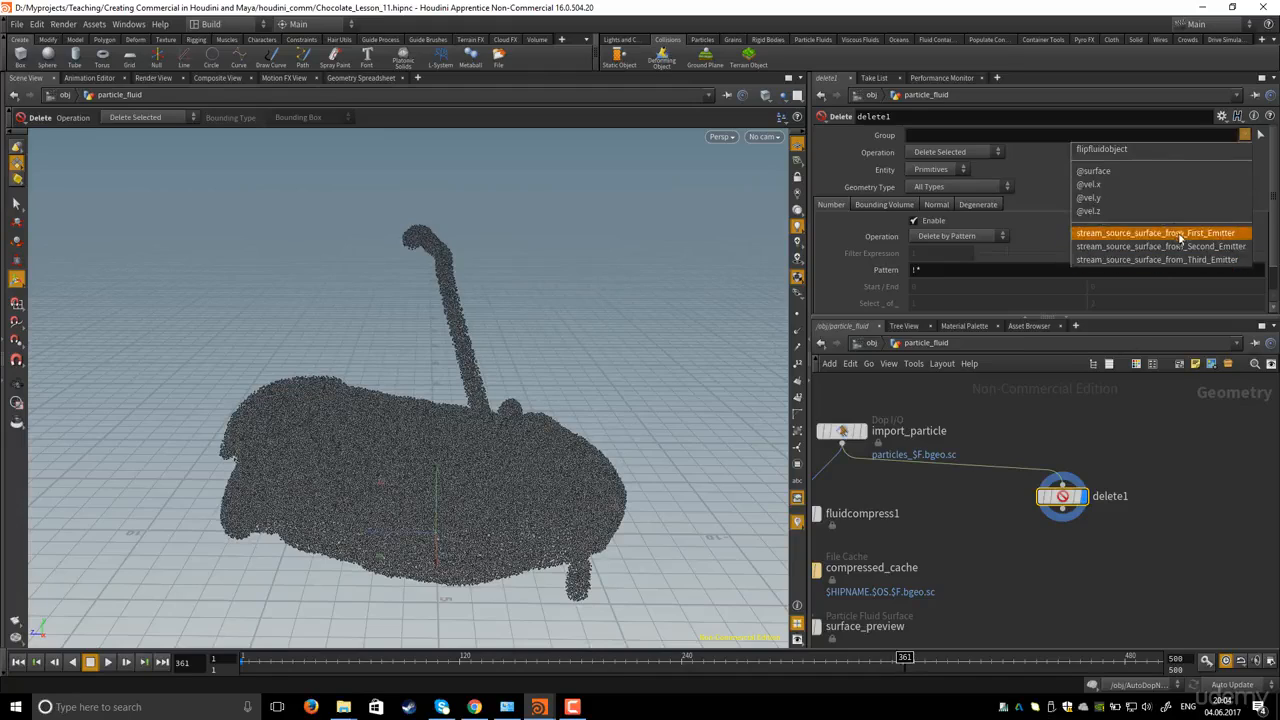
left_click(1139, 445)
middle_click_drag(1140, 443, 1115, 445)
Set delete1's group to stream_source_surface_from_First_Emitter and its entity to Points
left_click(1246, 137)
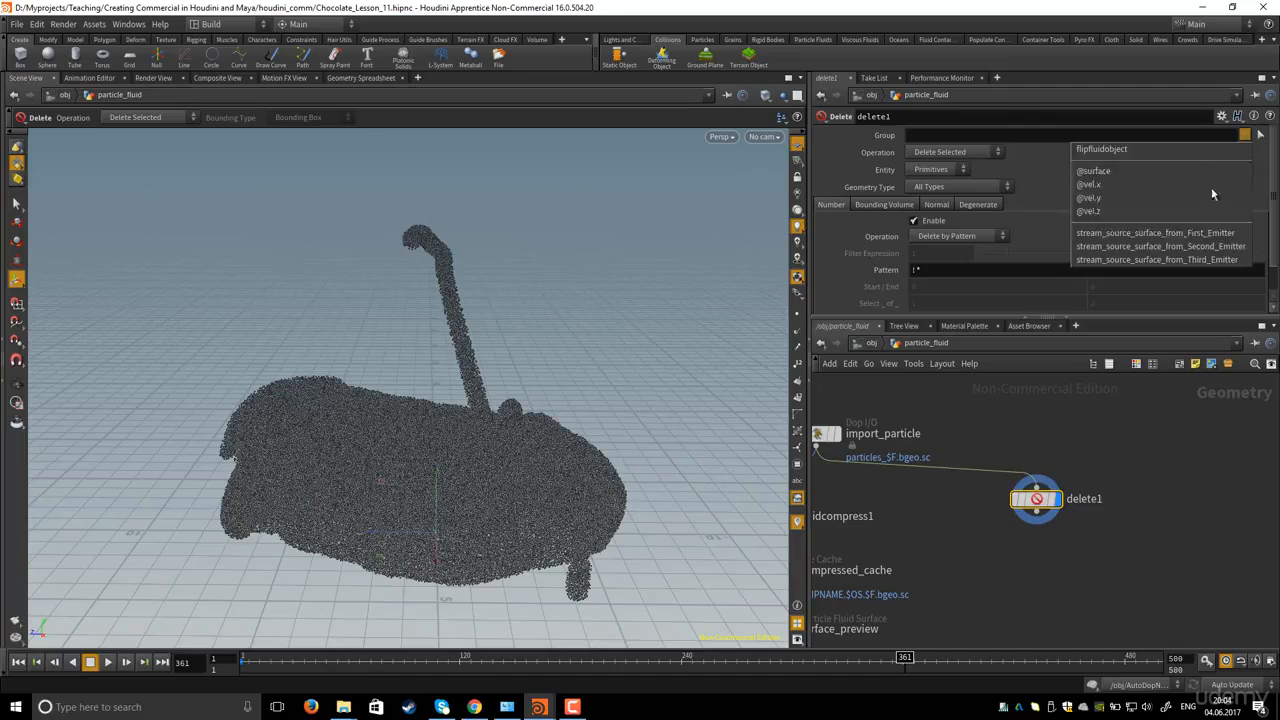
left_click(1195, 234)
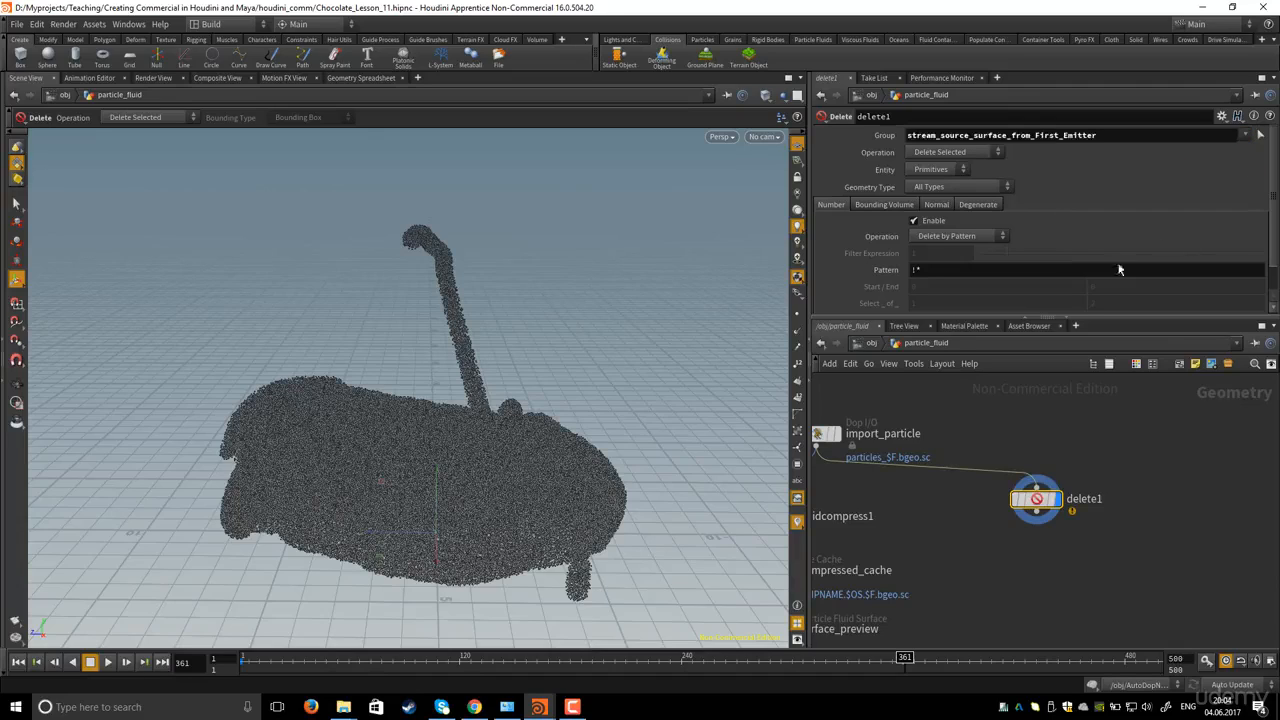
left_click(929, 172)
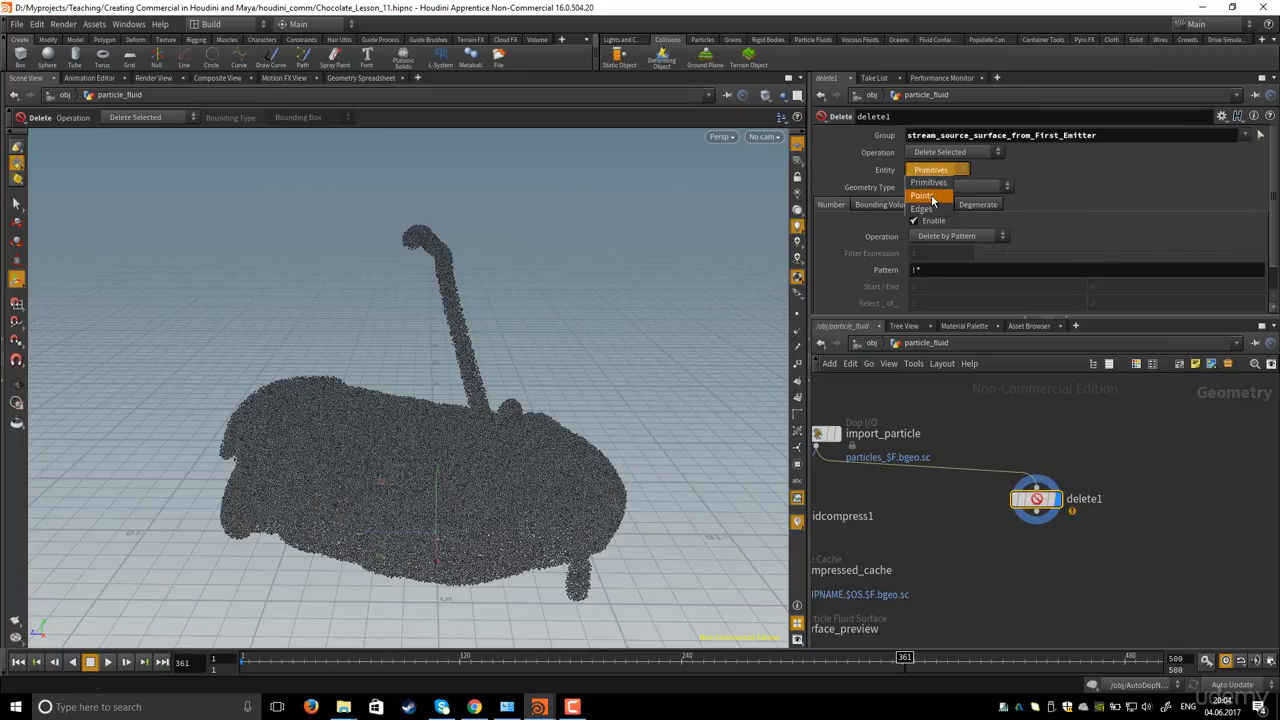
left_click(922, 196)
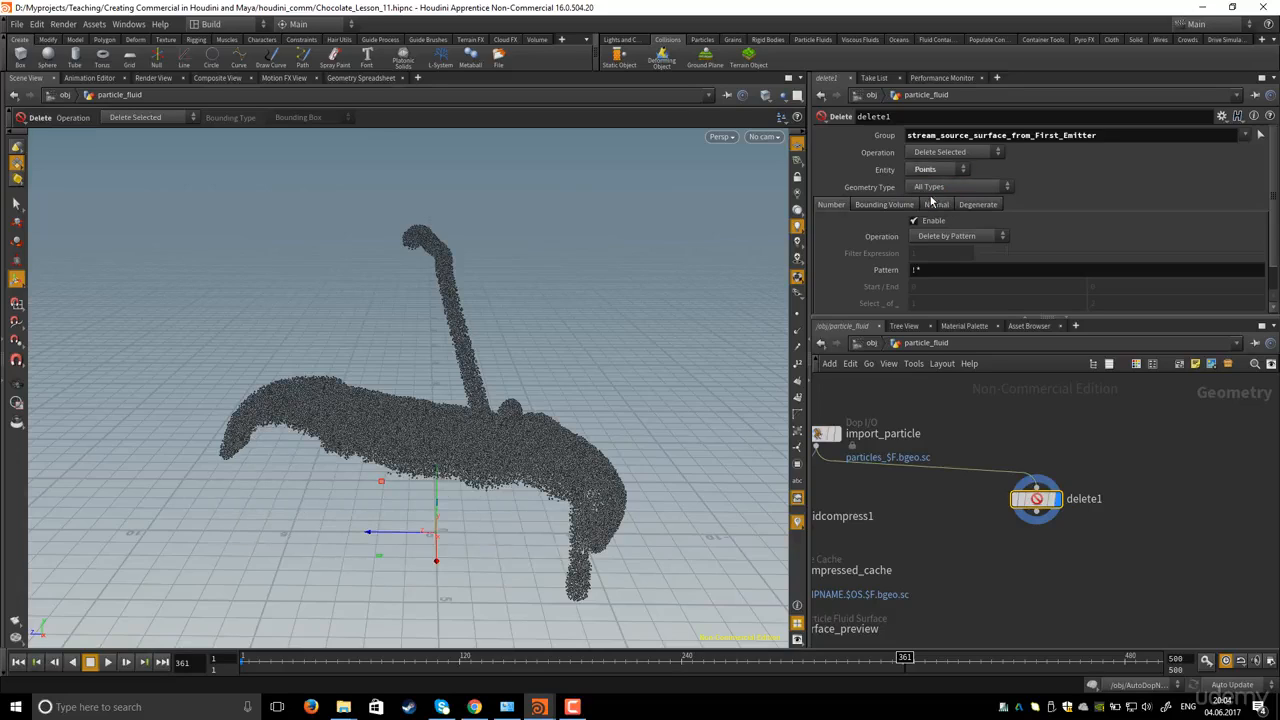
Set delete1's operation to Delete Non-Selected and inspect the remaining first-emitter particles
middle_click_drag(1097, 440, 1094, 448)
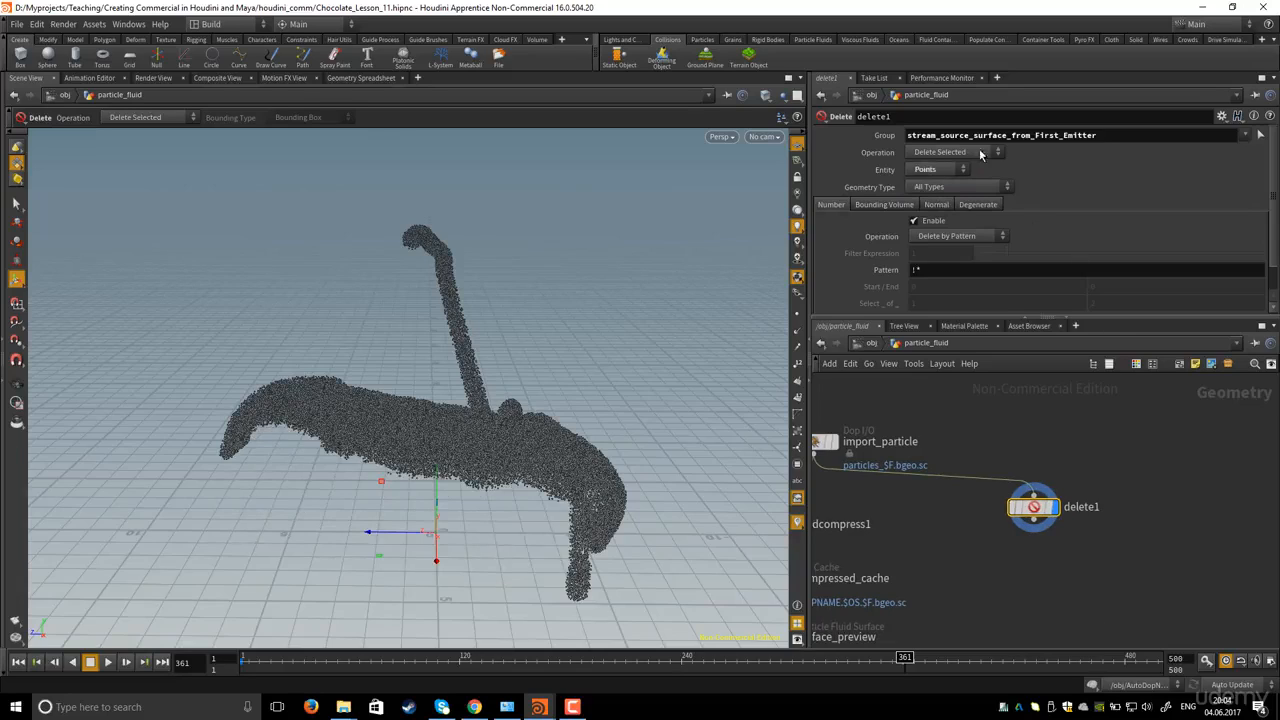
left_click(940, 153)
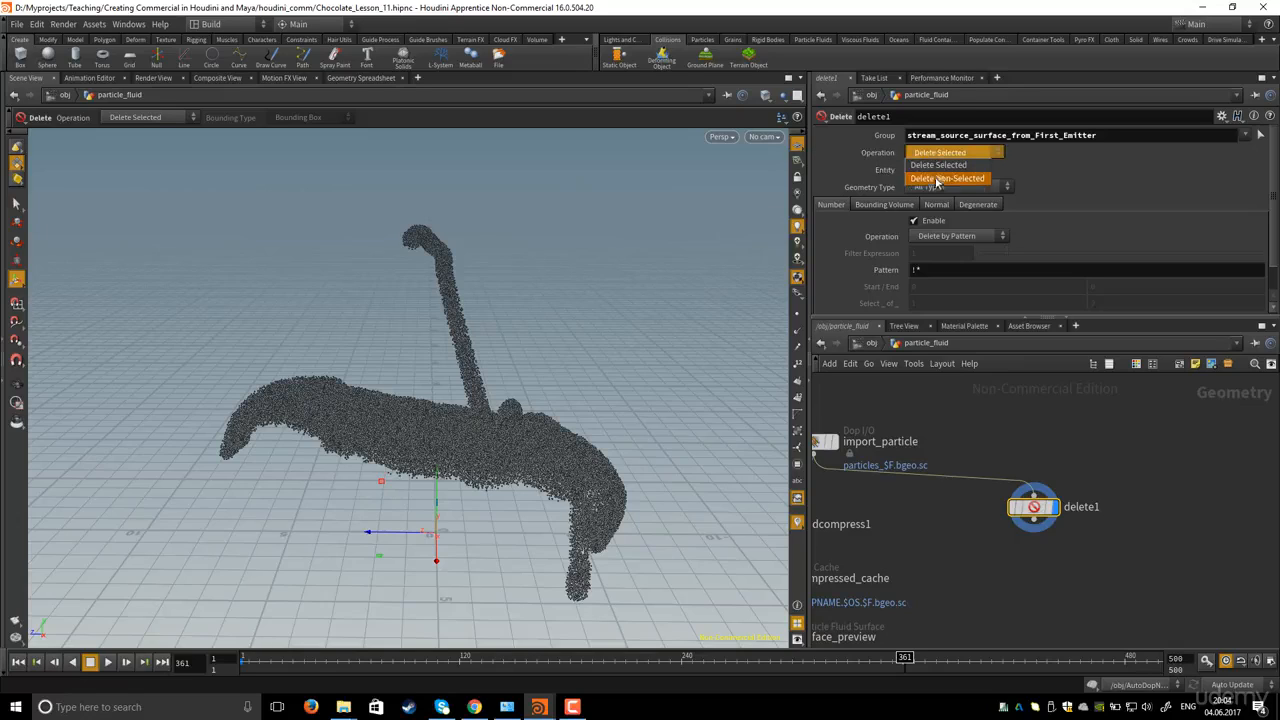
left_click(939, 178)
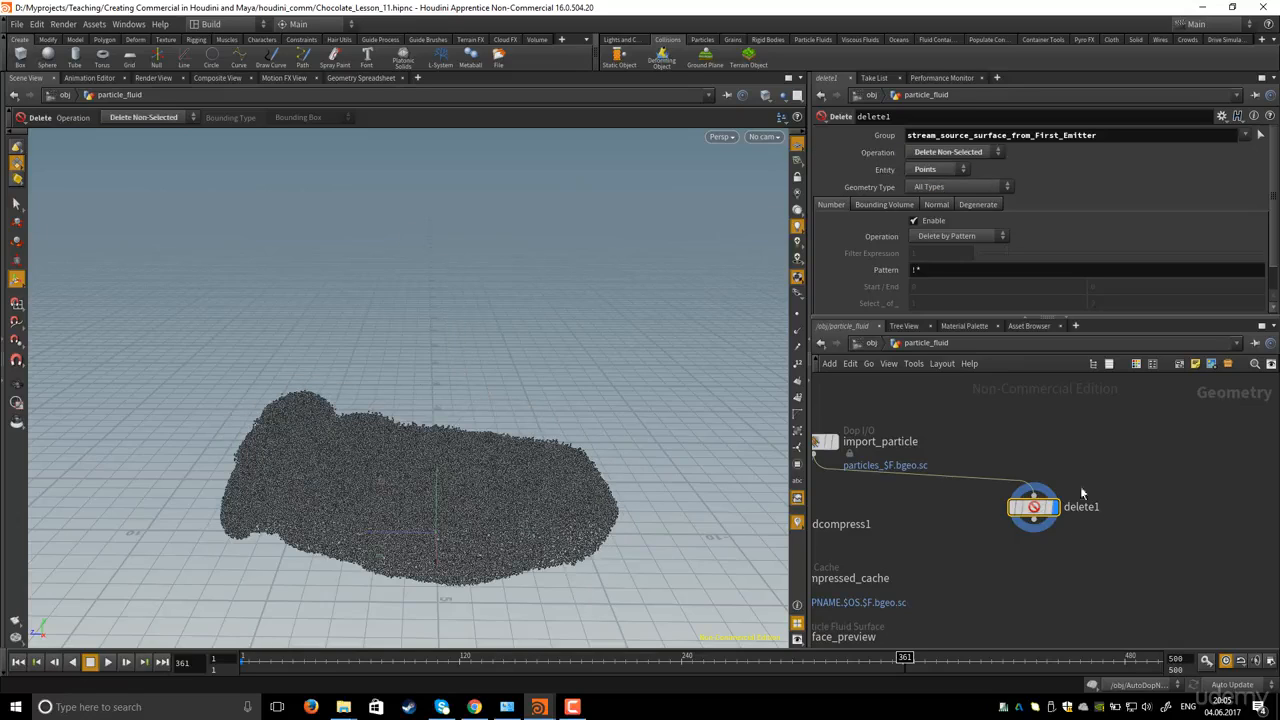
left_click_drag(998, 470, 1005, 497)
key("Escape")
left_click_drag(594, 431, 545, 408)
Duplicate the delete1 node, keeping the copy beside it in the network and selected for editing
mouse_move(1047, 452)
middle_mouse_down()
mouse_move(1115, 472)
mouse_move(1069, 448)
middle_mouse_up()
scroll(1099, 453, "down", 1)
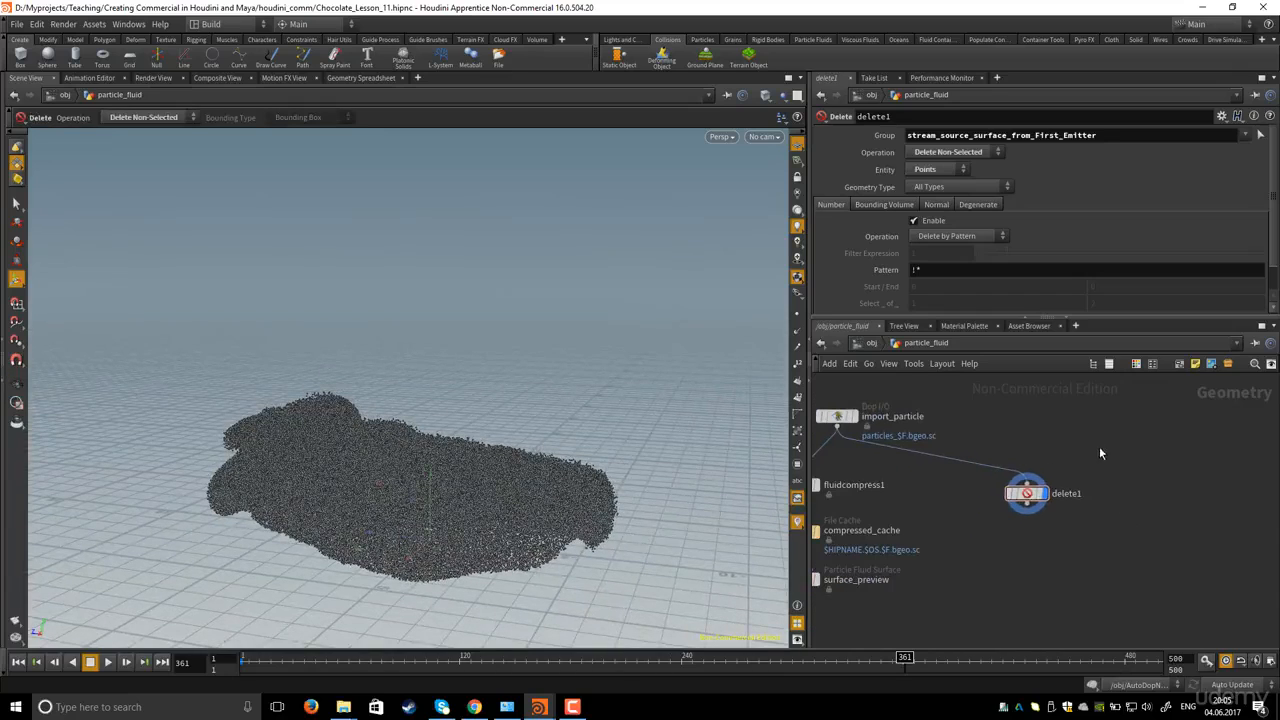
left_click_drag(1099, 446, 981, 526)
key("ctrl+c")
key("ctrl+v")
left_click_drag(1110, 490, 1146, 508)
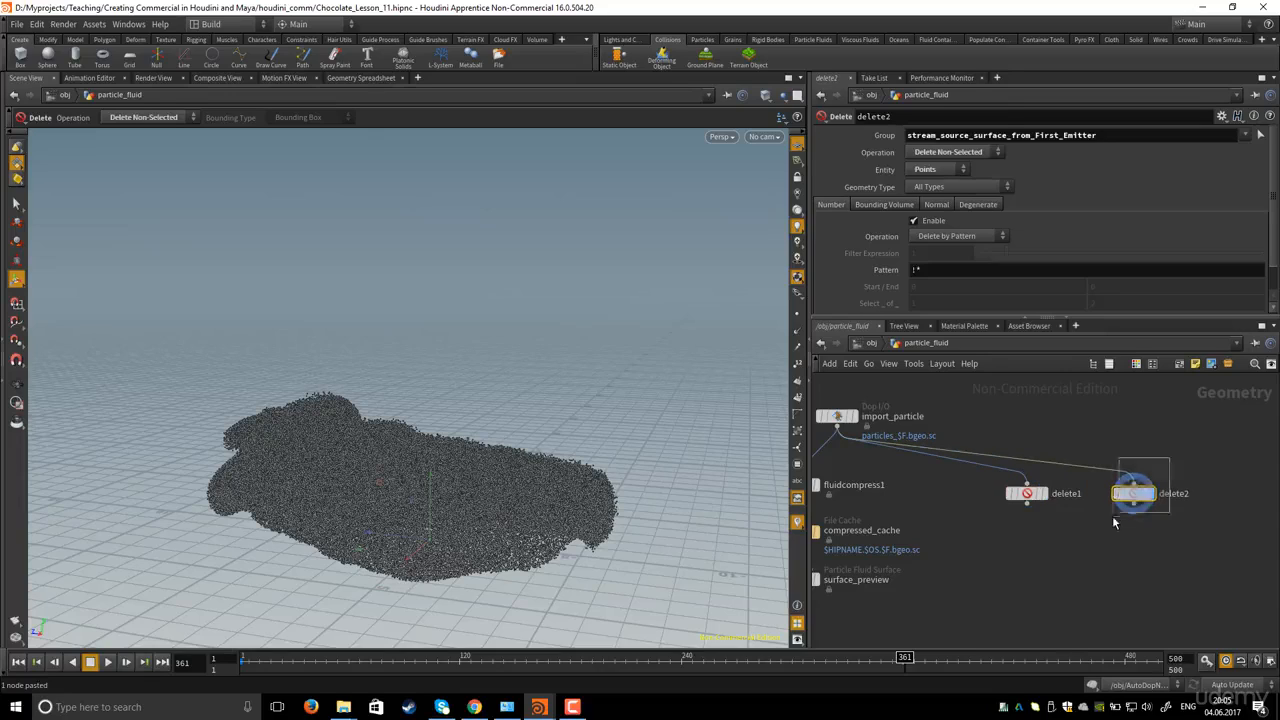
Replace the group on delete2 with stream_source_surface_from_Second_Emitter
double_click(1106, 134)
key("BackSpace")
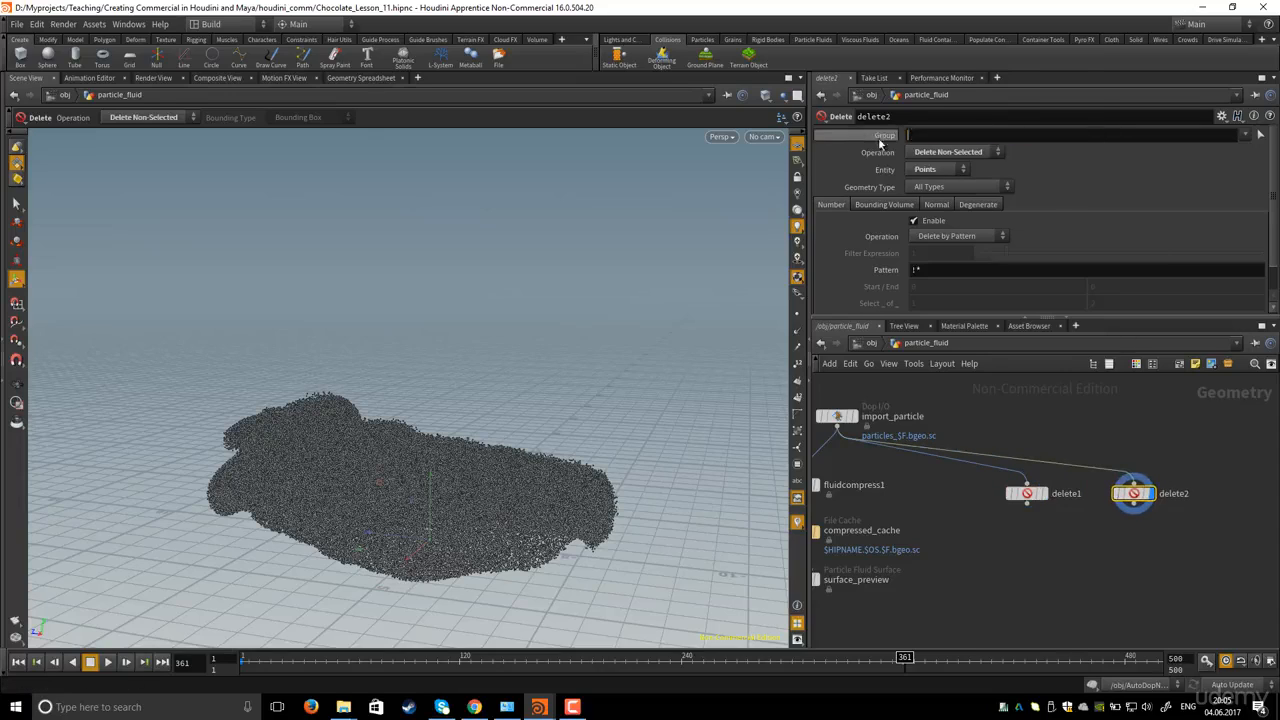
left_click(1253, 137)
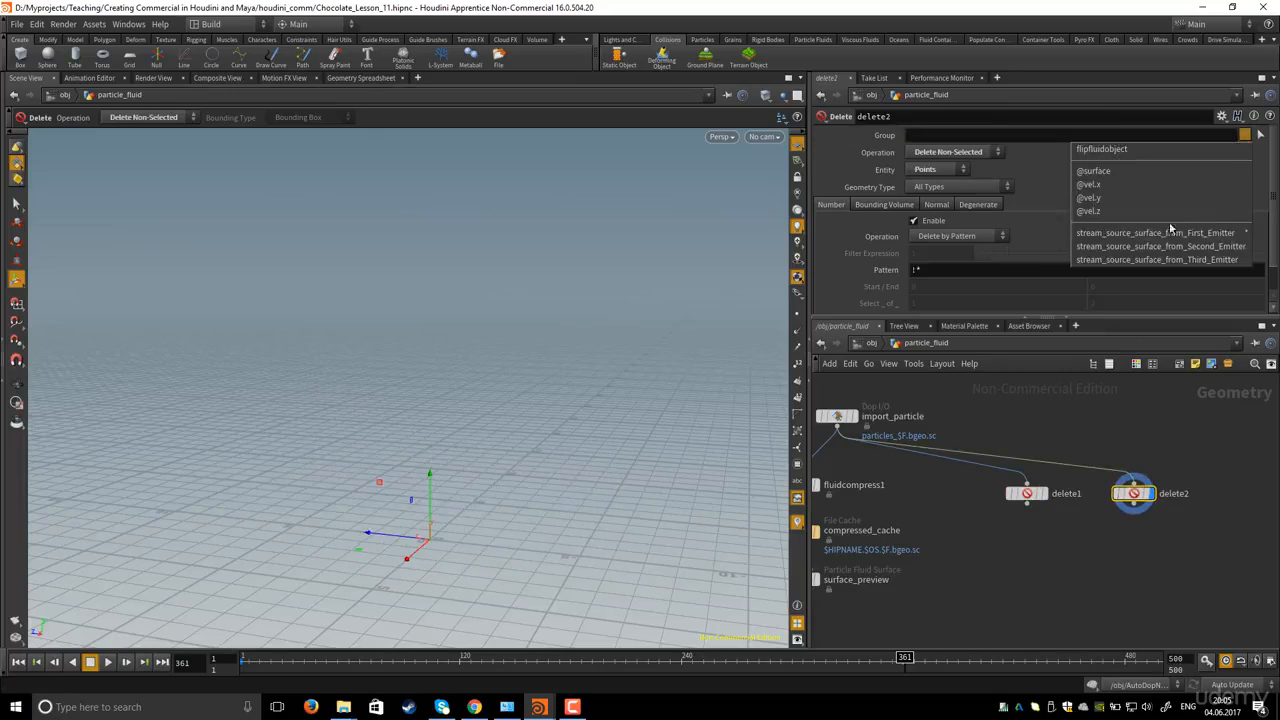
left_click(1189, 247)
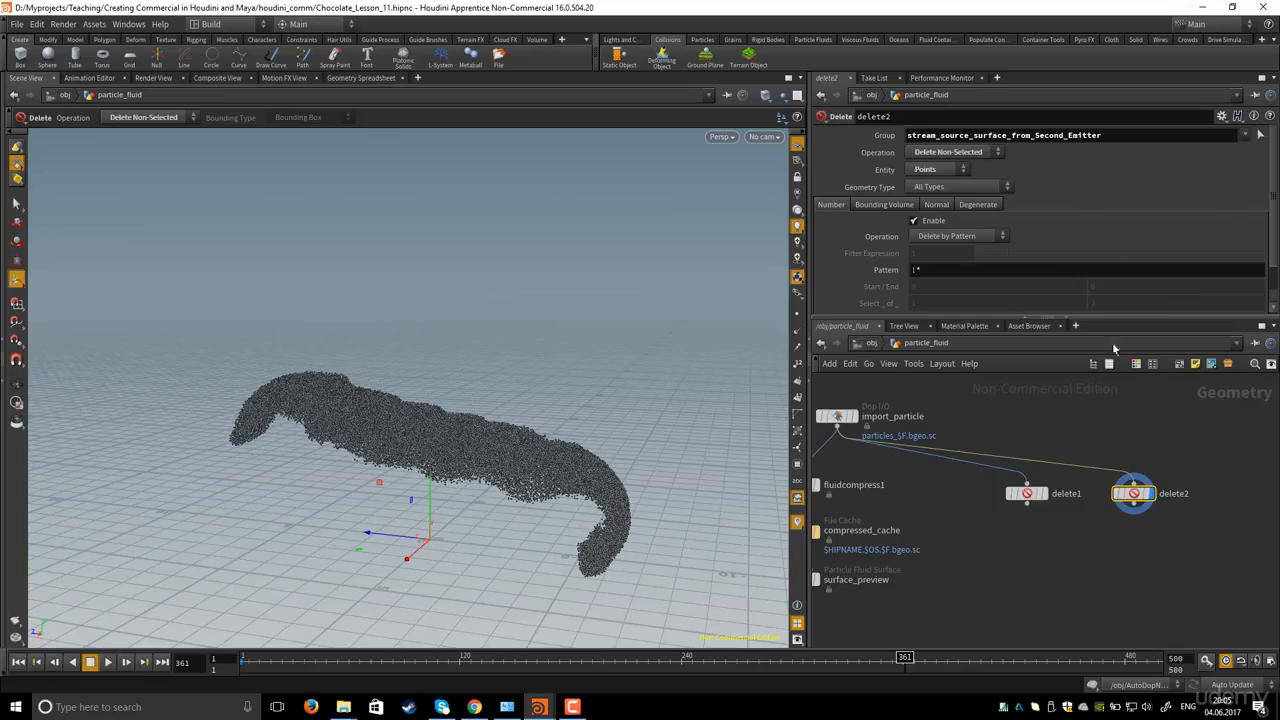
key("f")
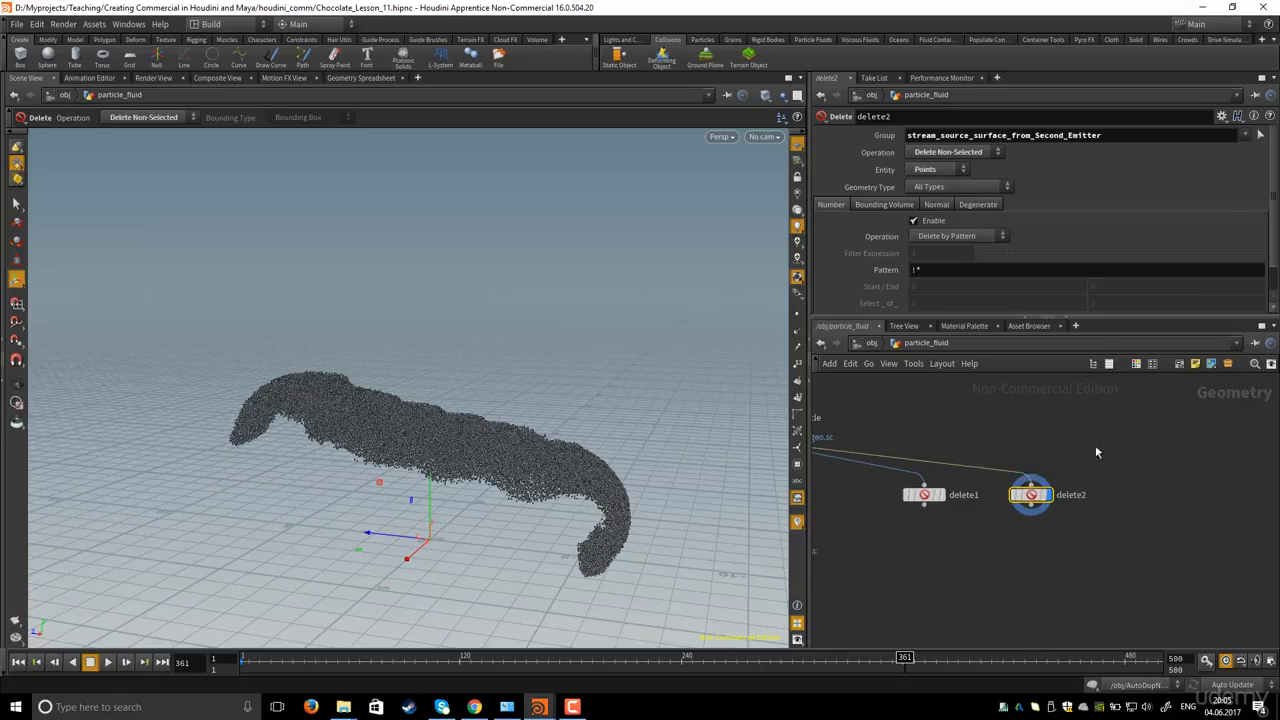
Duplicate the delete2 node to make a third Delete node fed by import_particle
left_click_drag(1088, 454, 989, 529)
key("ctrl+c")
key("ctrl+v")
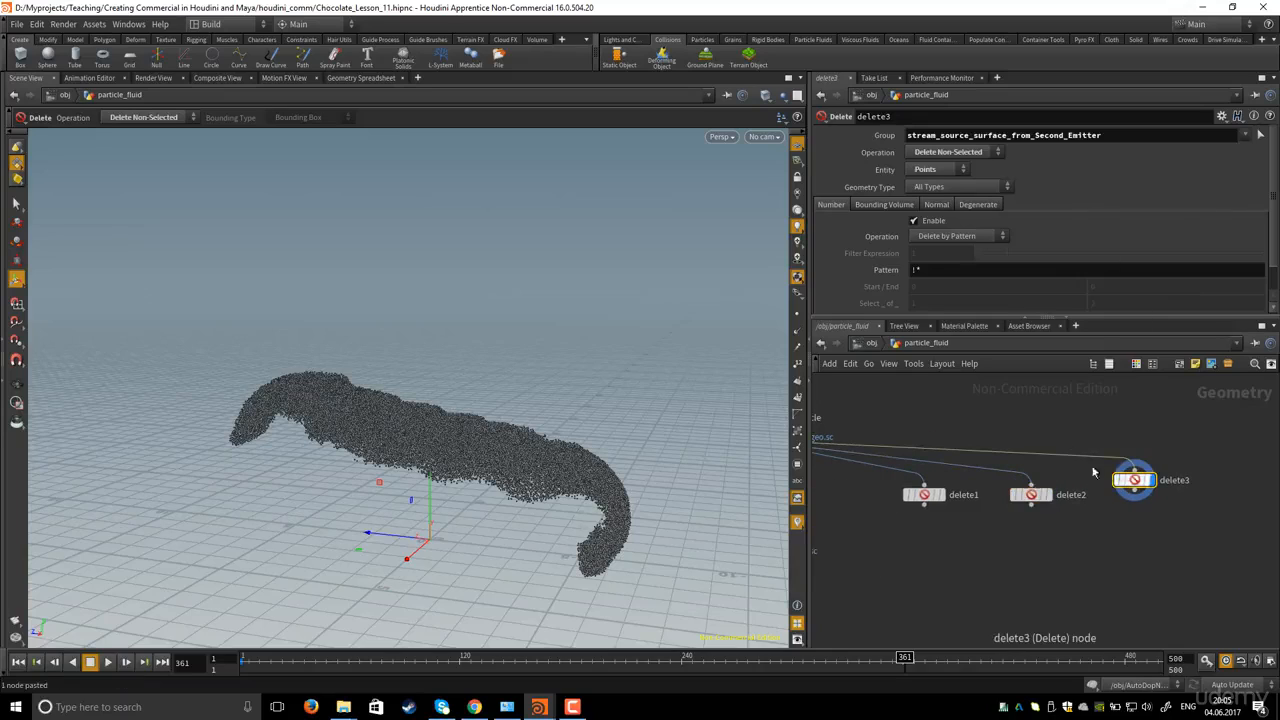
Replace the group on delete3 with stream_source_surface_from_Third_Emitter
left_click_drag(1123, 134, 906, 134)
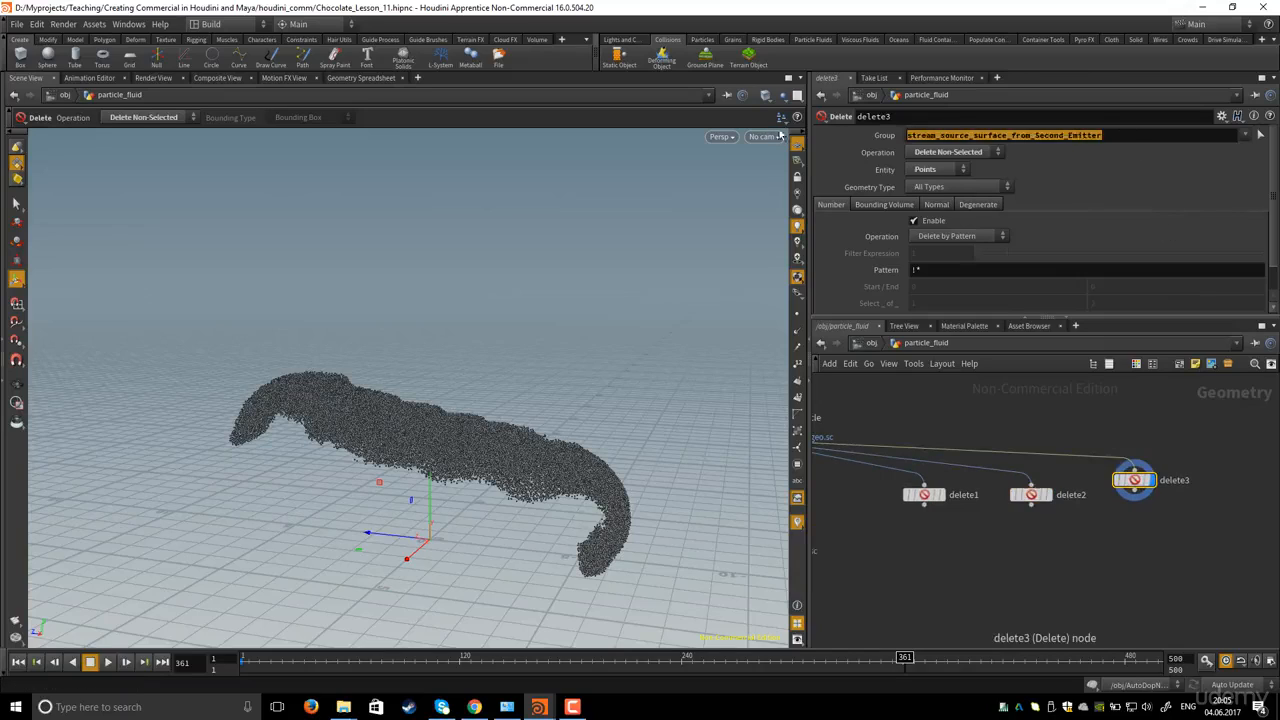
key("BackSpace")
left_click(1245, 134)
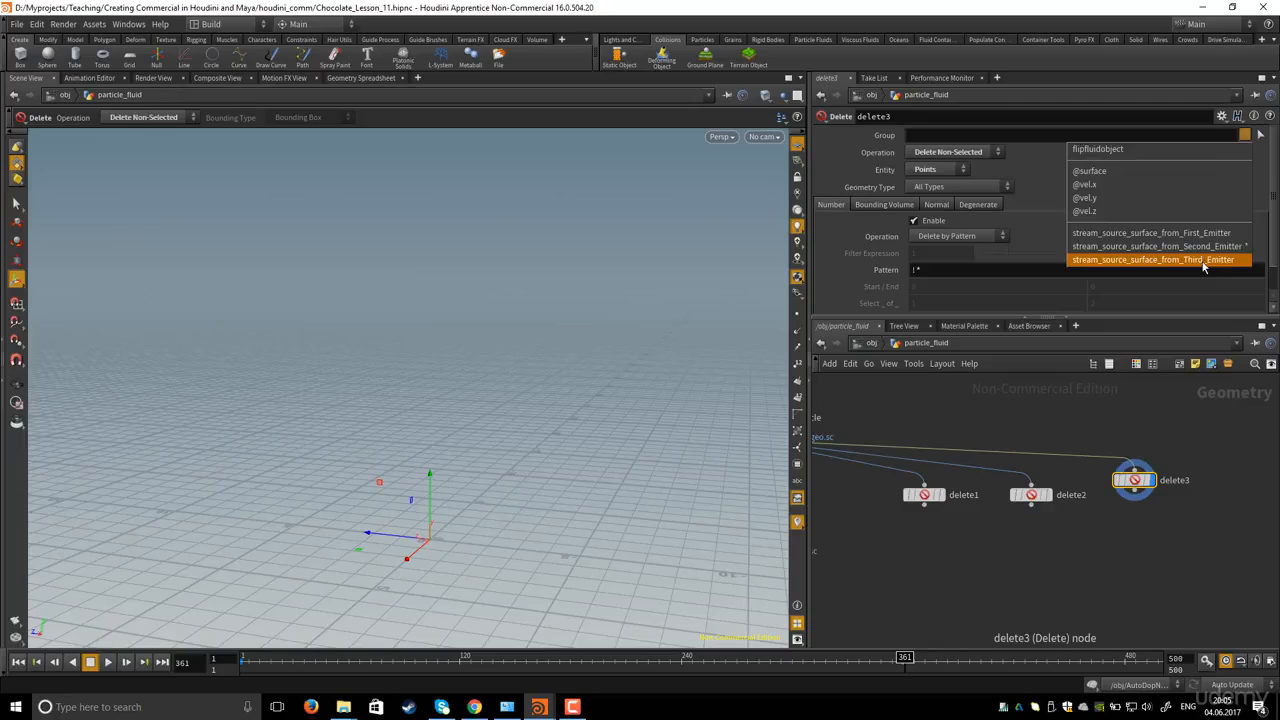
left_click(1203, 262)
middle_click_drag(1101, 412, 1122, 420)
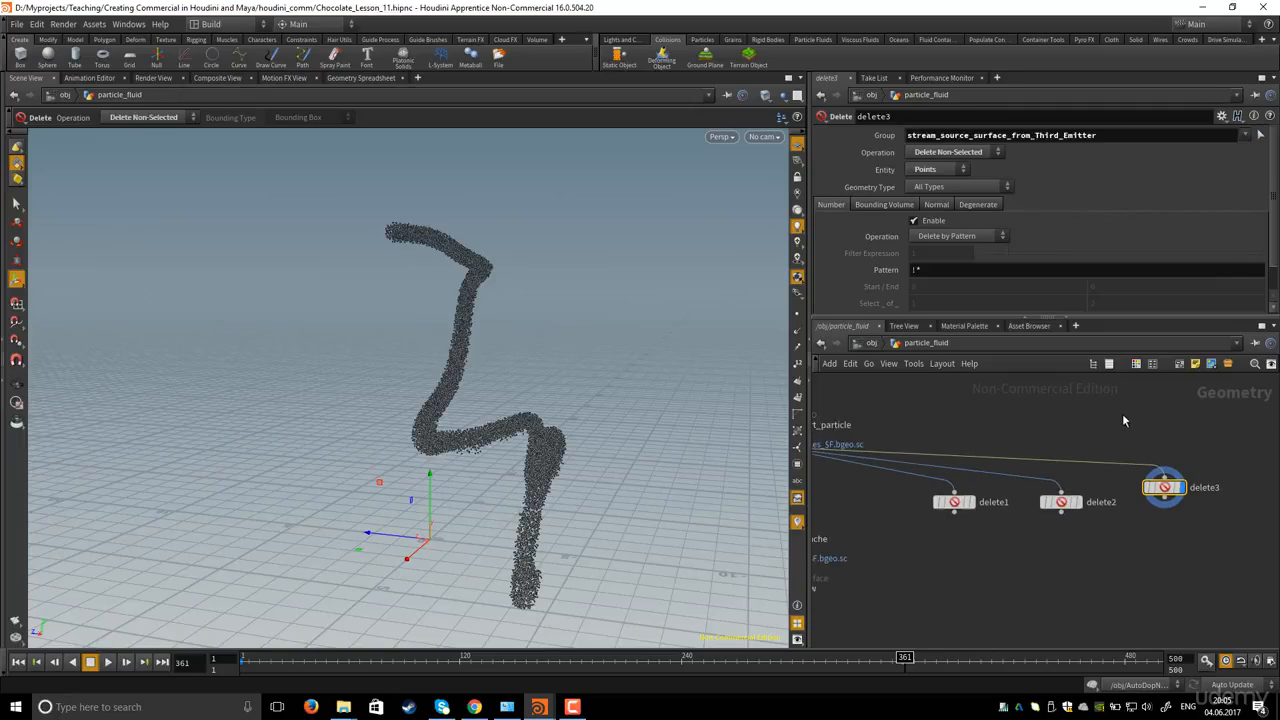
Copy the particlefluidsurface1 node and paste the duplicate below the delete1 node
scroll(1129, 483, "down", 4)
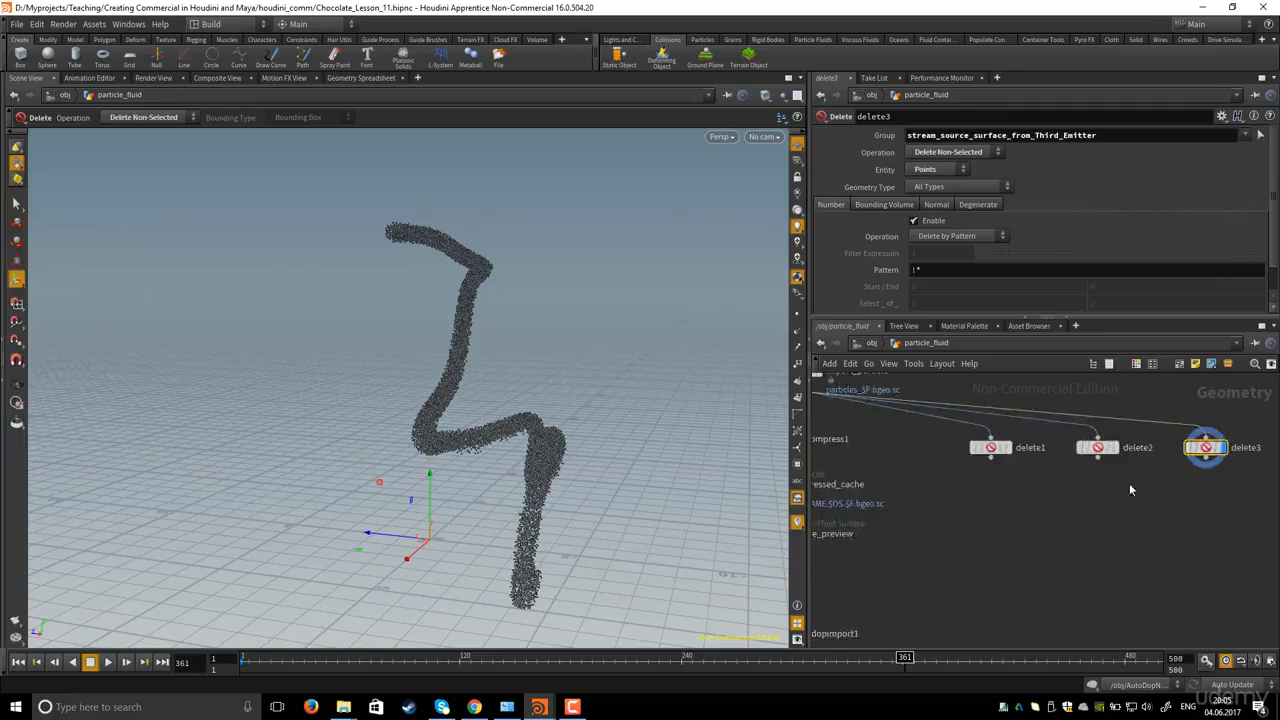
scroll(1063, 483, "up", 2)
middle_click_drag(1049, 498, 1134, 502)
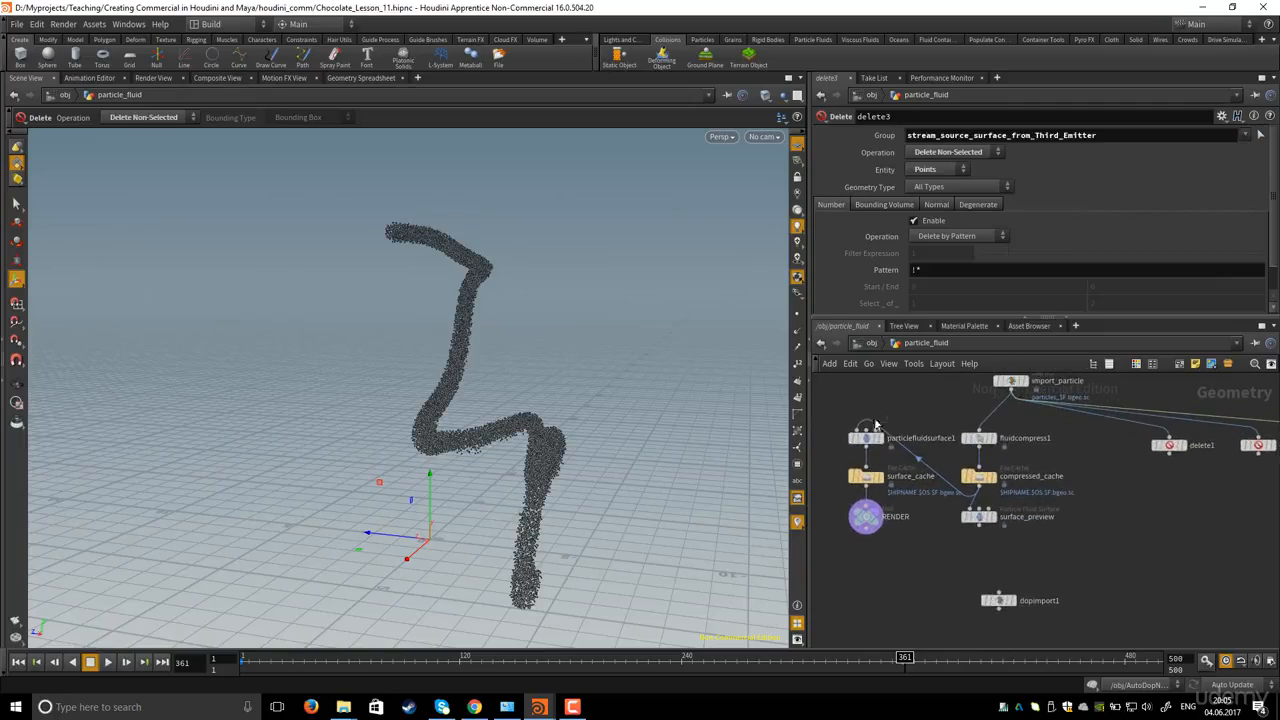
left_click_drag(893, 399, 839, 444)
middle_click_drag(900, 455, 916, 455)
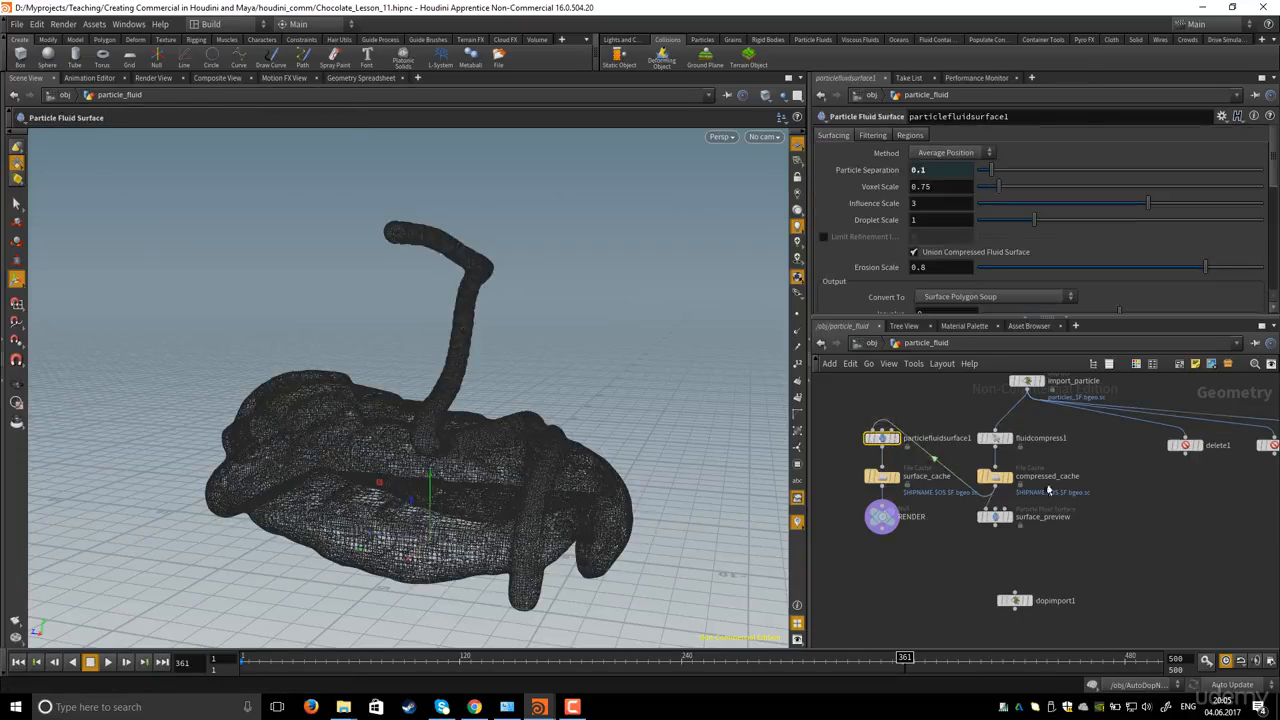
key("ctrl+c")
middle_click_drag(1112, 504, 856, 496)
left_click(1110, 437)
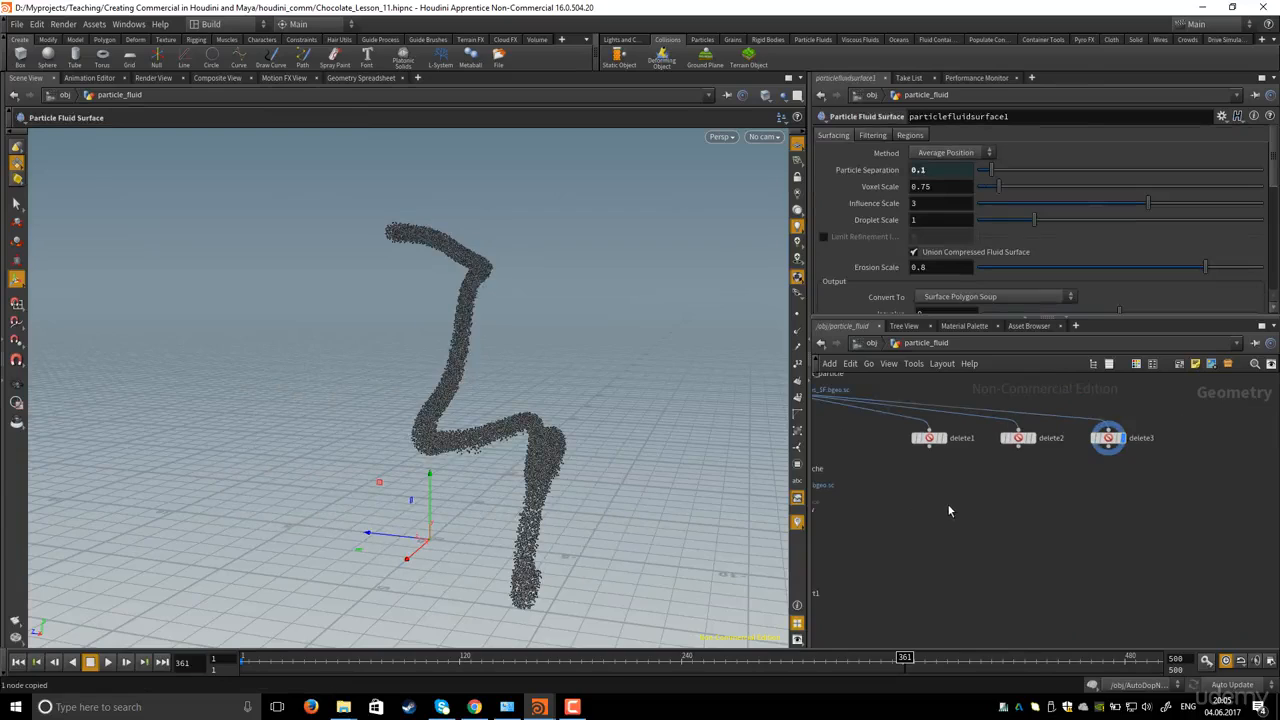
key("ctrl+v")
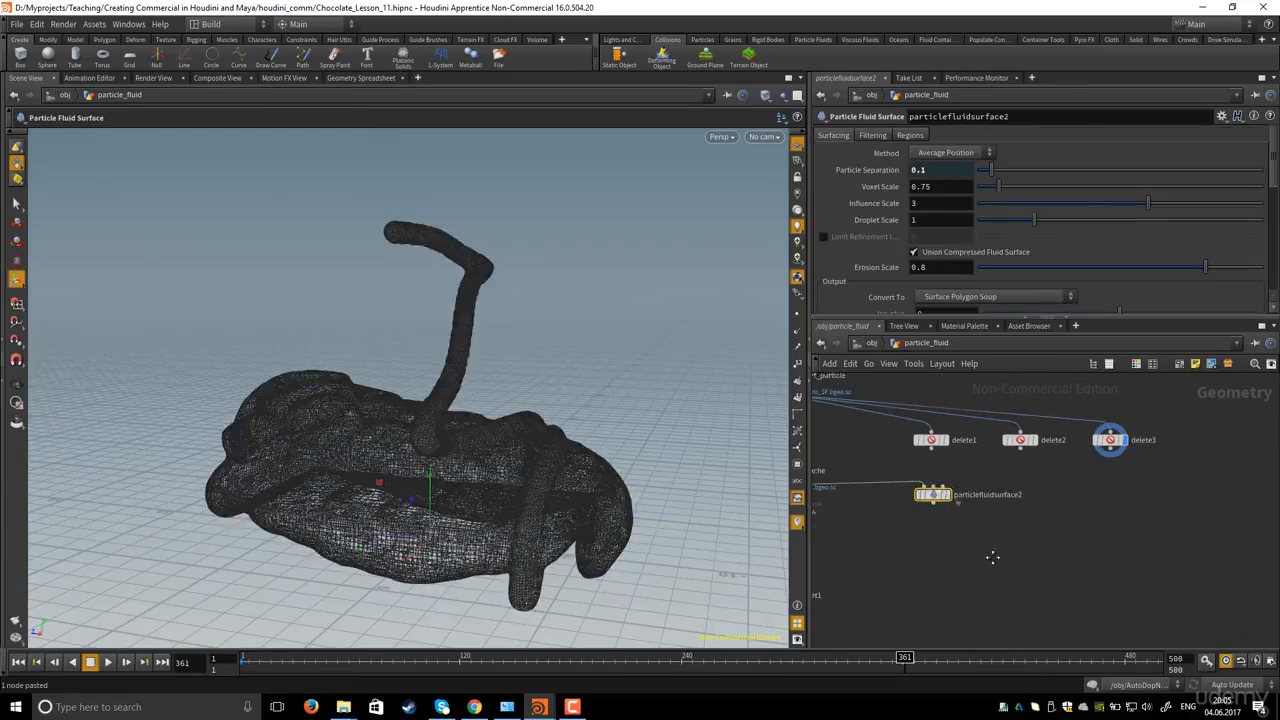
Feed particlefluidsurface2 from delete1 instead of compressed_cache and display its surface
middle_click_drag(910, 495, 990, 535)
left_click_drag(1012, 488, 1078, 568)
scroll(1008, 540, "up", 2)
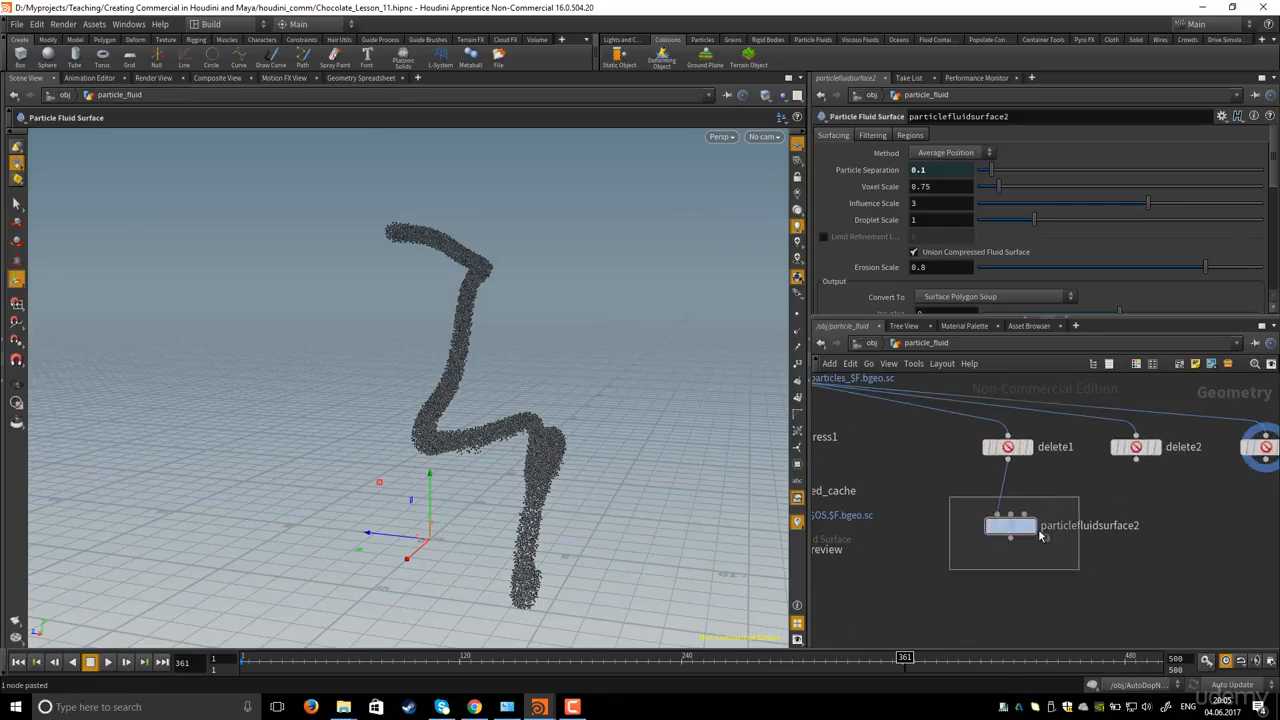
left_click(1031, 528)
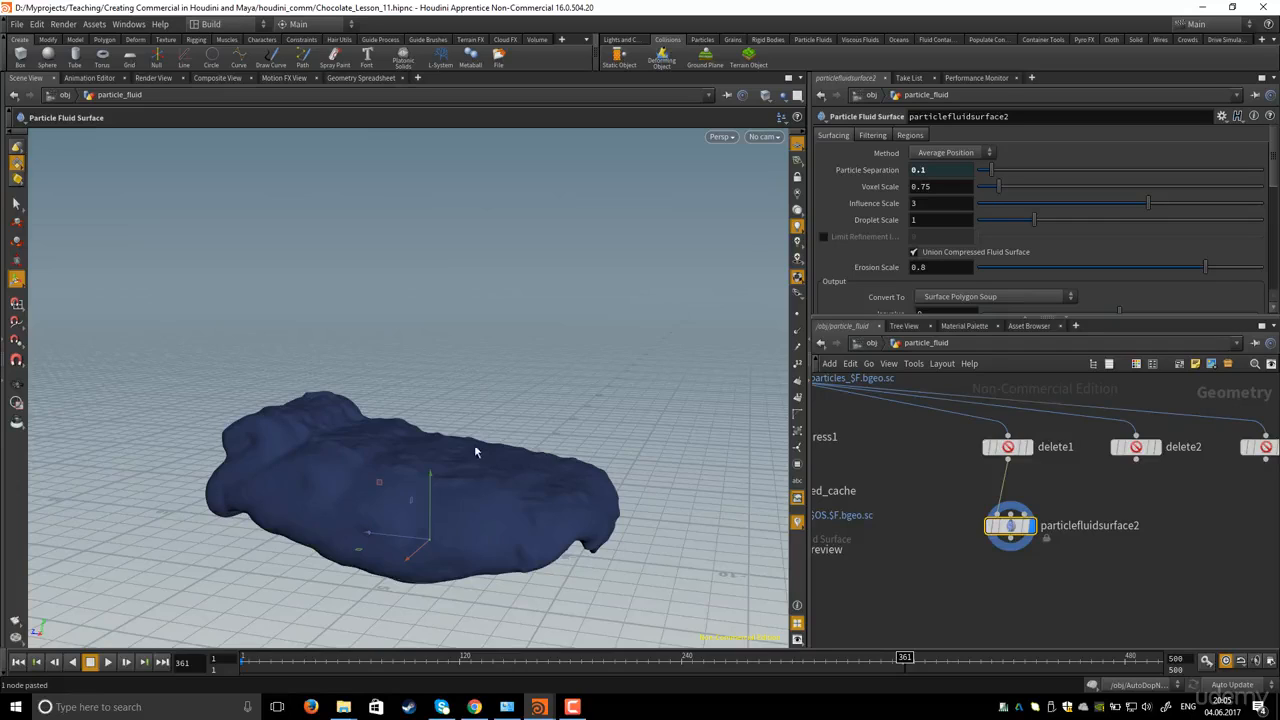
Duplicate particlefluidsurface2, connect the copy to delete2's output and display its surface
middle_click_drag(1045, 523, 971, 529)
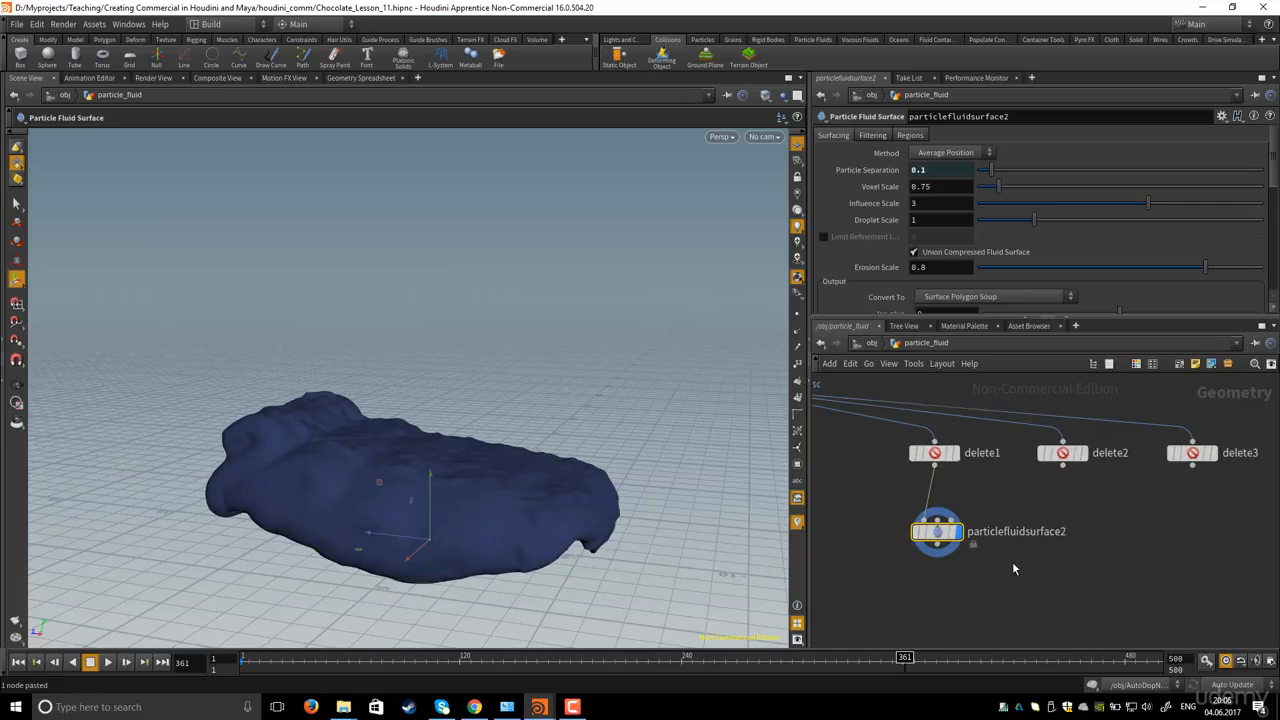
key("ctrl+c")
key("ctrl+v")
left_click_drag(1079, 515, 1066, 475)
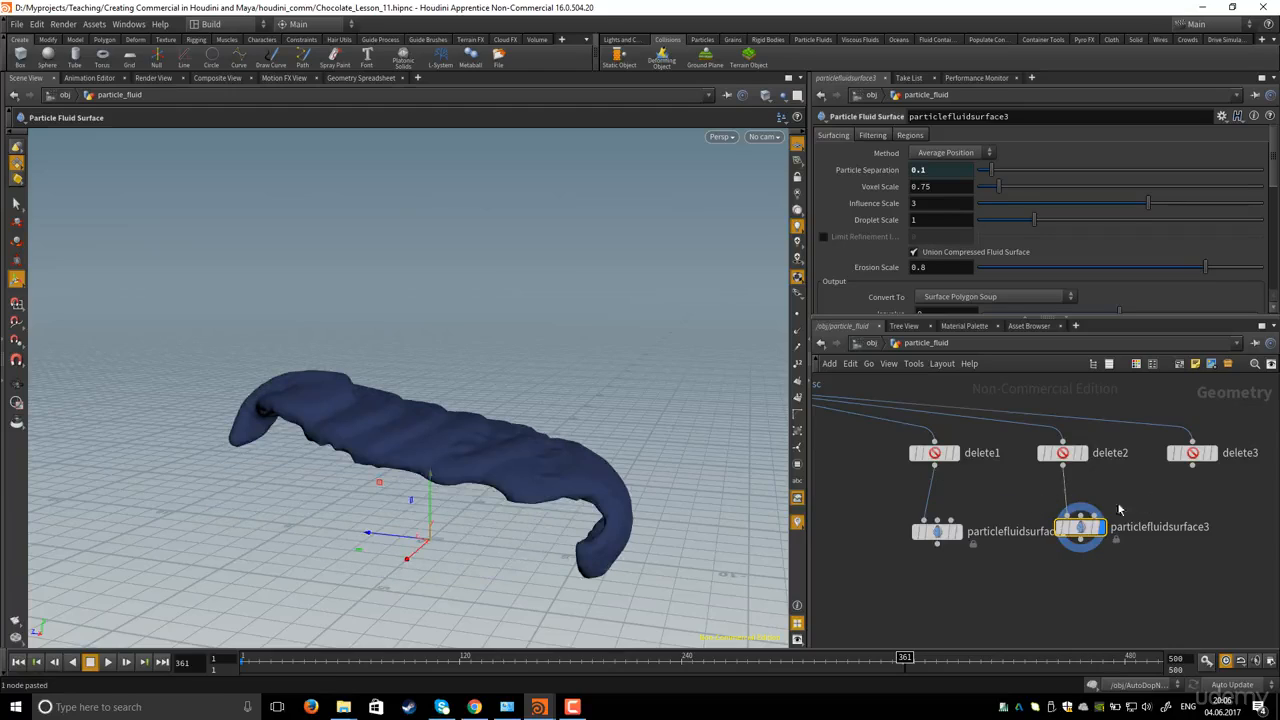
middle_click_drag(1117, 536, 1073, 540)
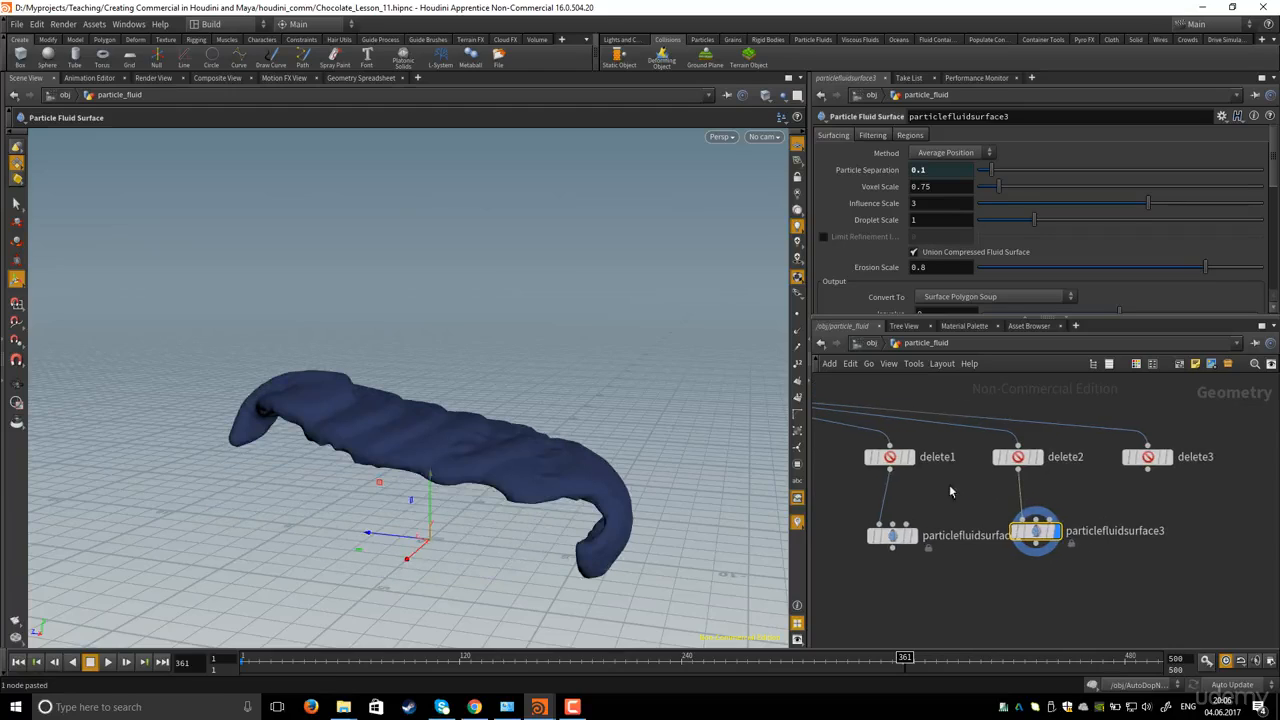
Paste a third Particle Fluid Surface copy, connect it to delete3, display it and place it level with particlefluidsurface3
middle_click_drag(1132, 512, 1043, 522)
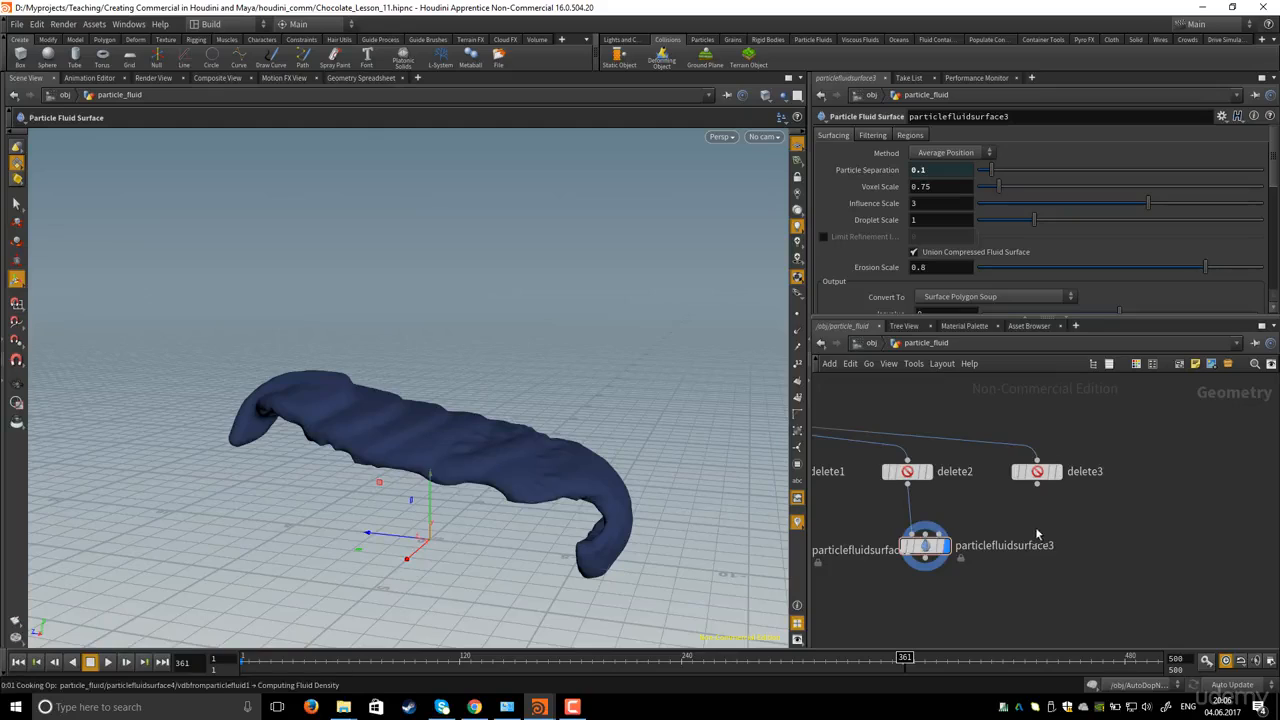
key("ctrl+v")
left_click_drag(1045, 504, 1038, 484)
left_click(1052, 528)
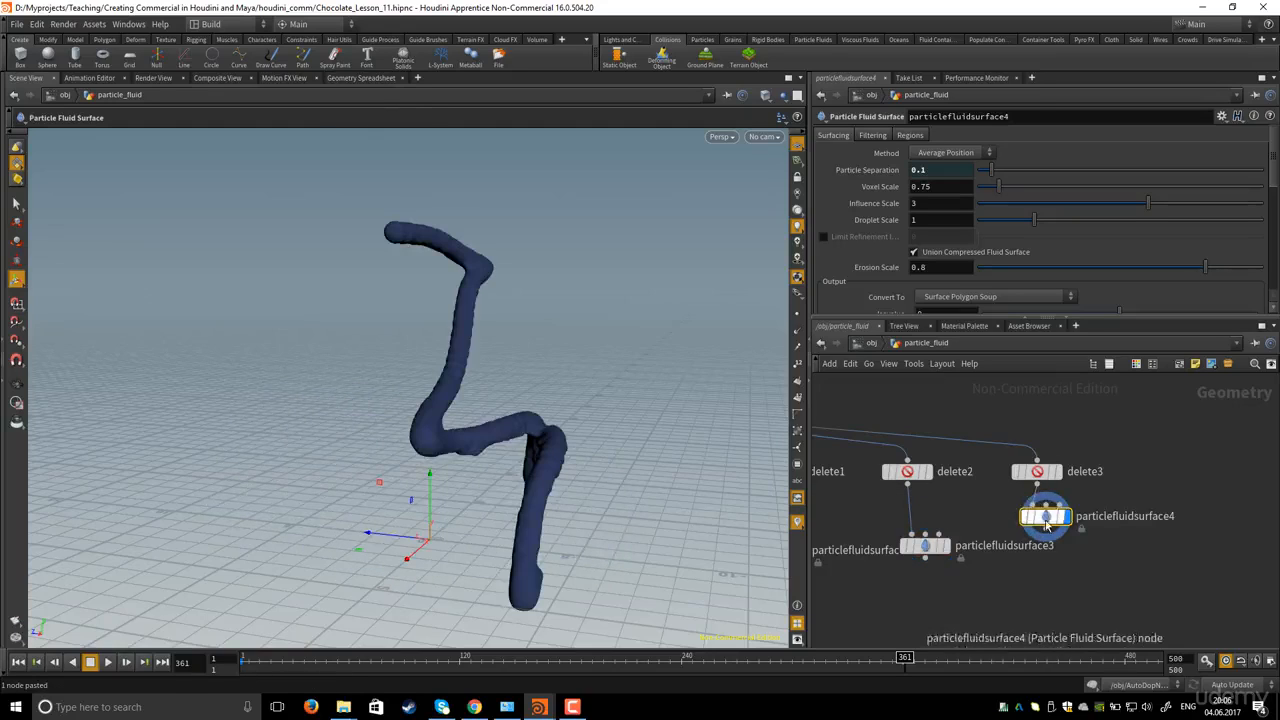
left_click_drag(1062, 526, 1108, 559)
middle_click_drag(1000, 534, 1028, 529)
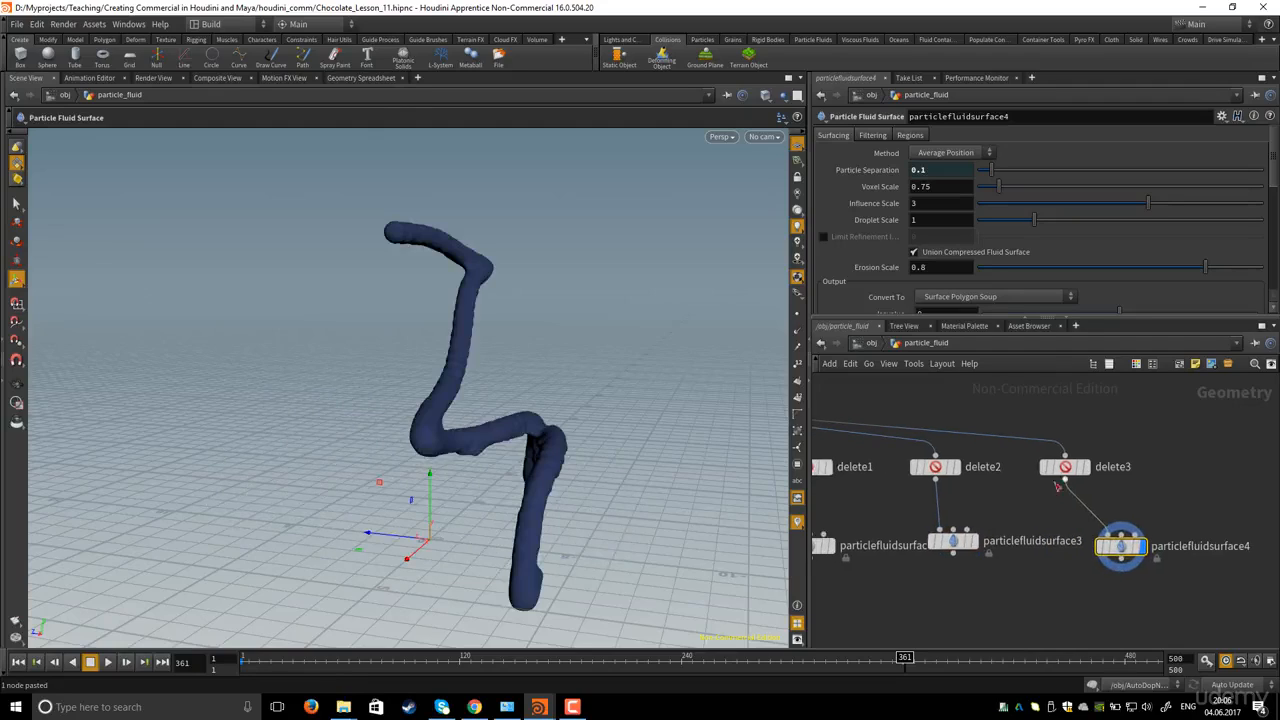
Move delete3 away from delete2 so it sits above particlefluidsurface4
left_click_drag(1069, 470, 1104, 470)
middle_click_drag(1066, 472, 1183, 429)
scroll(1160, 450, "down", 2)
middle_click_drag(1028, 528, 918, 534)
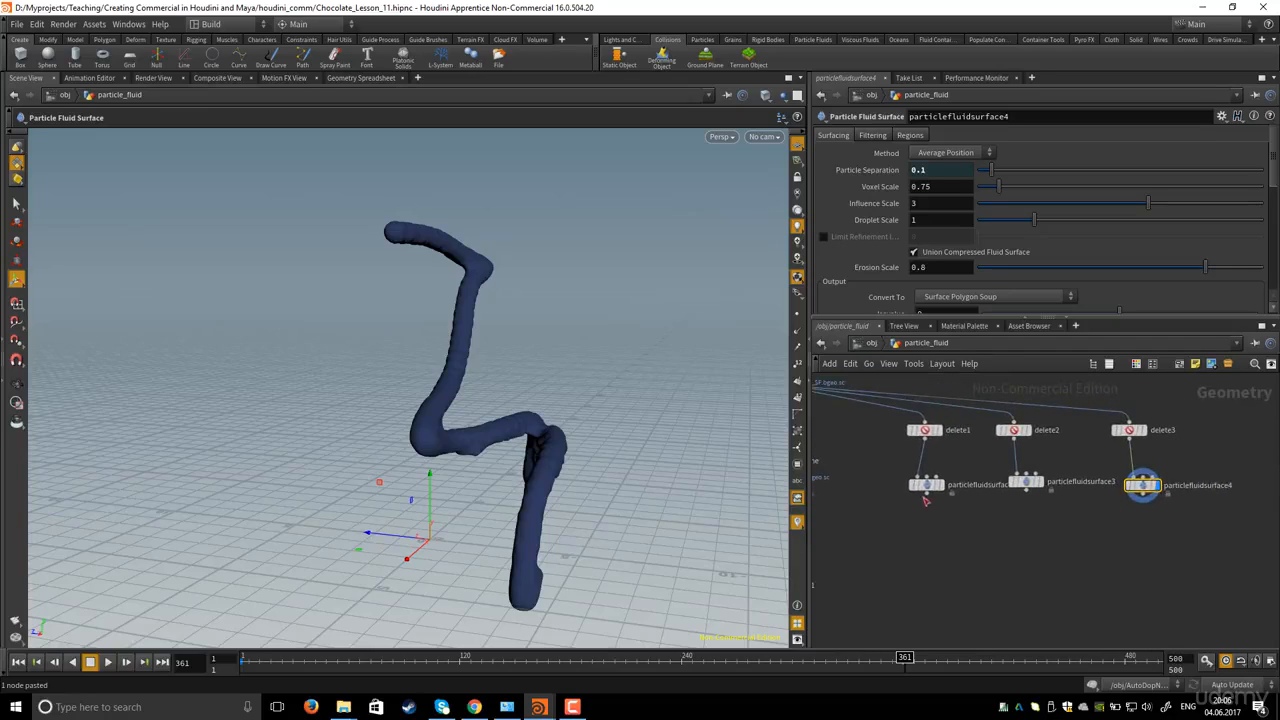
mouse_move(1066, 522)
middle_mouse_down()
mouse_move(1034, 533)
mouse_move(1071, 525)
middle_mouse_up()
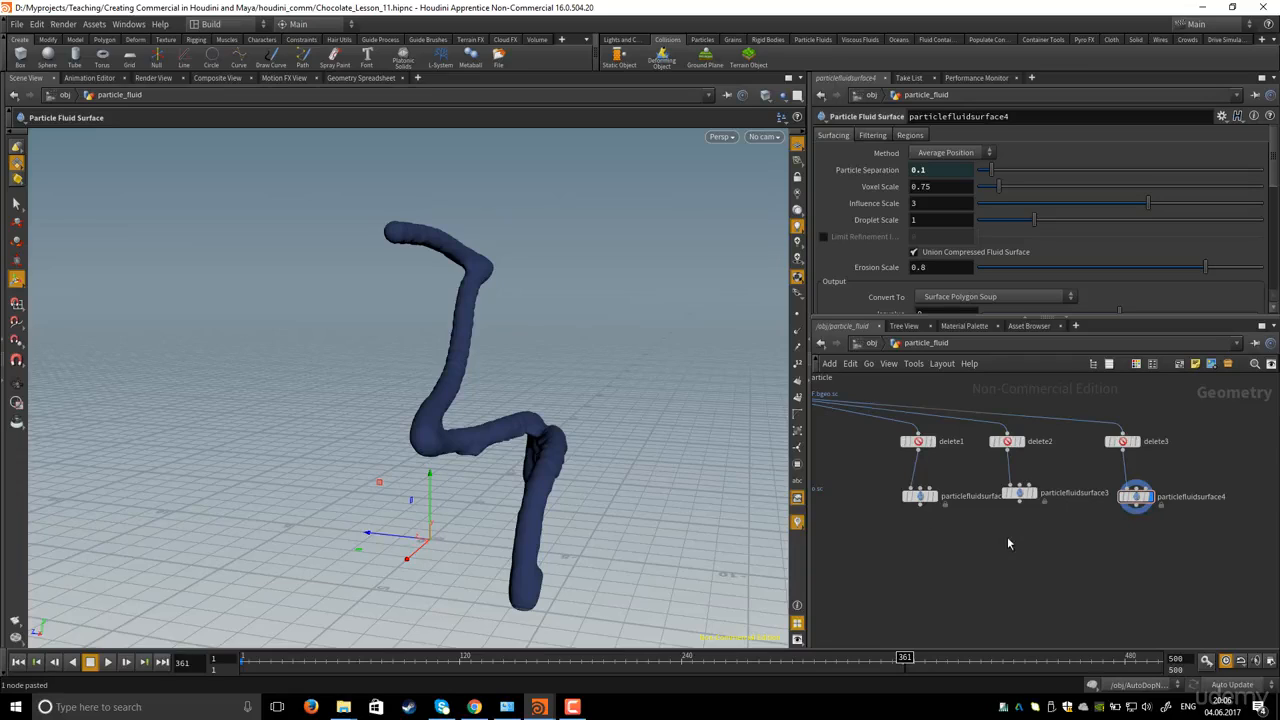
middle_click_drag(1013, 559, 1013, 537)
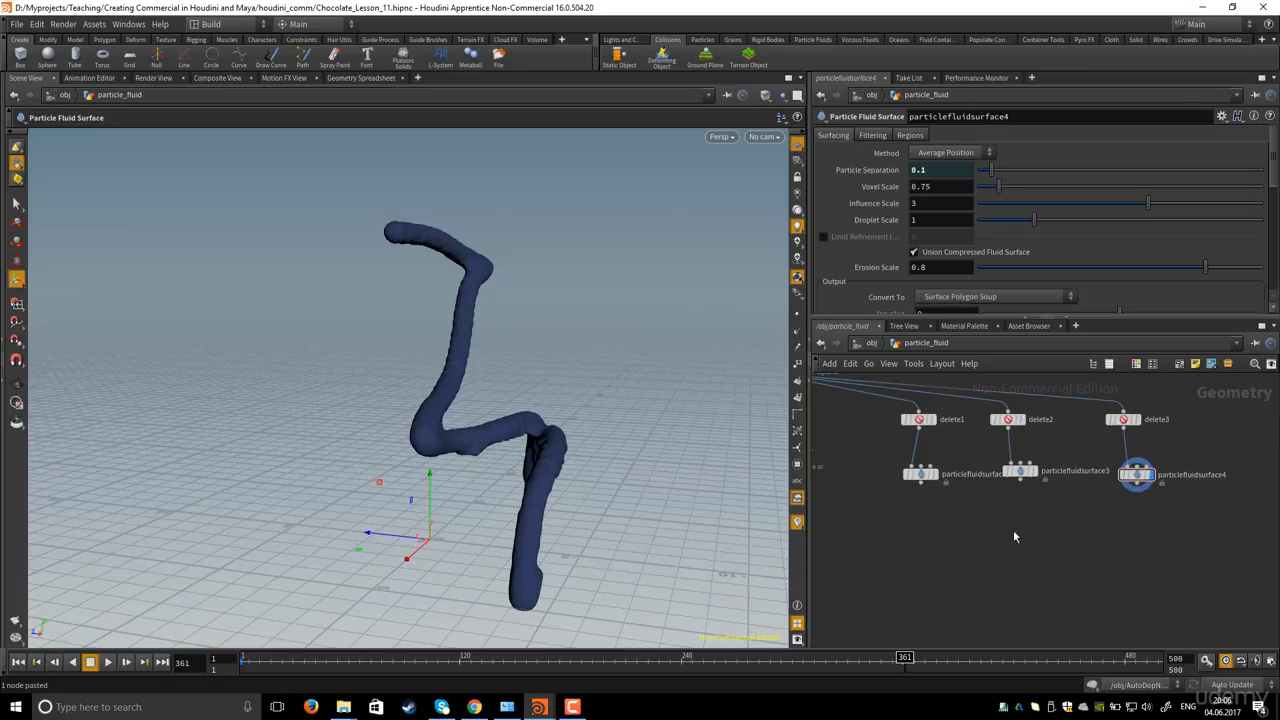
Add a Merge node below particlefluidsurface3
key("Tab")
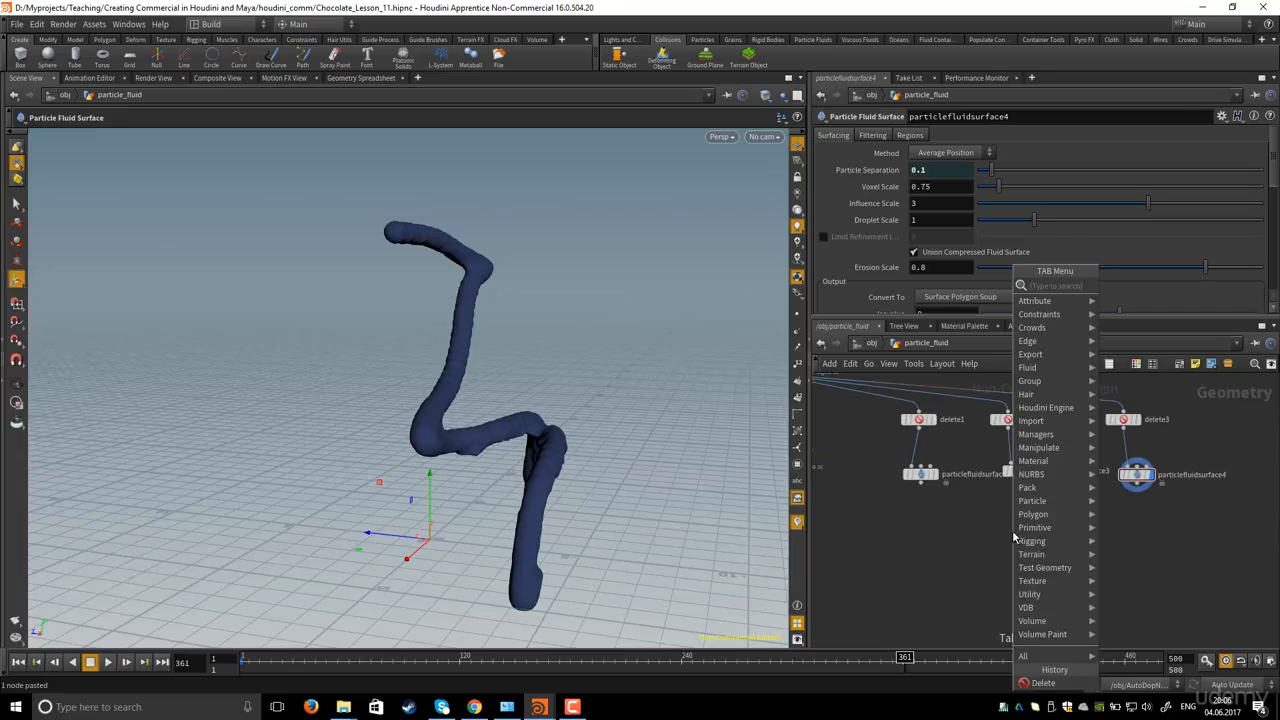
type("mer")
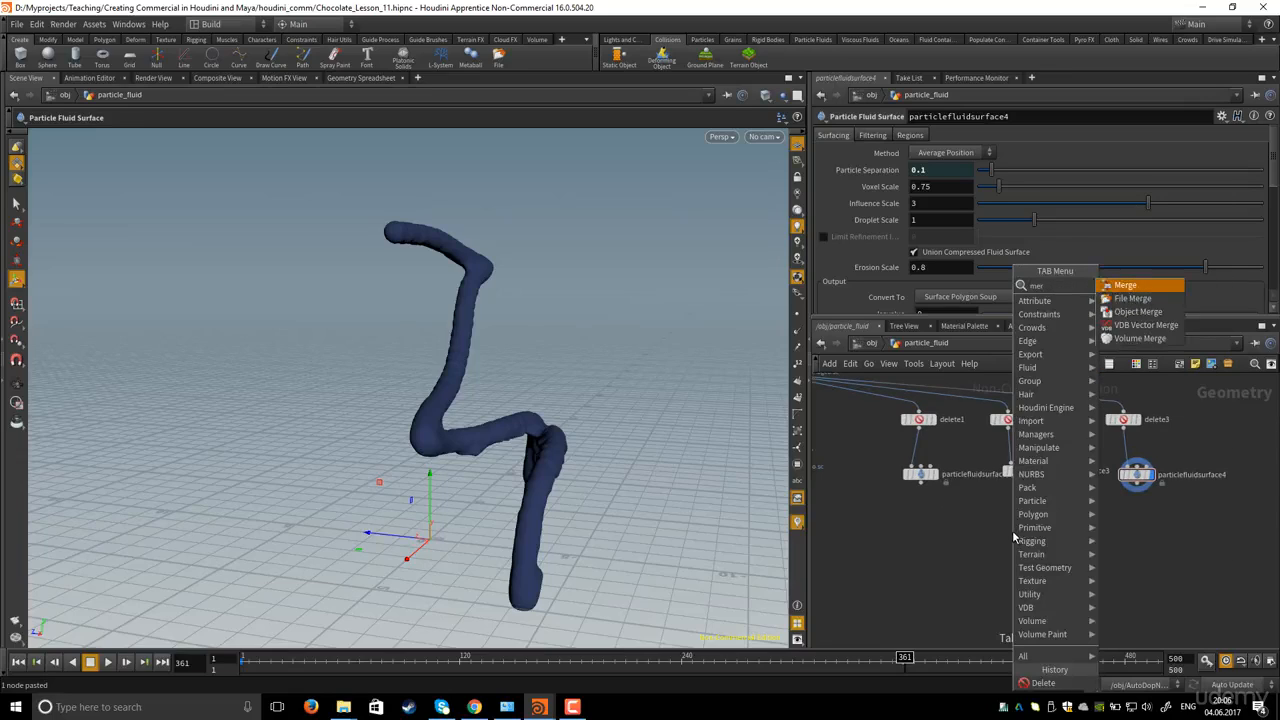
left_click(1142, 288)
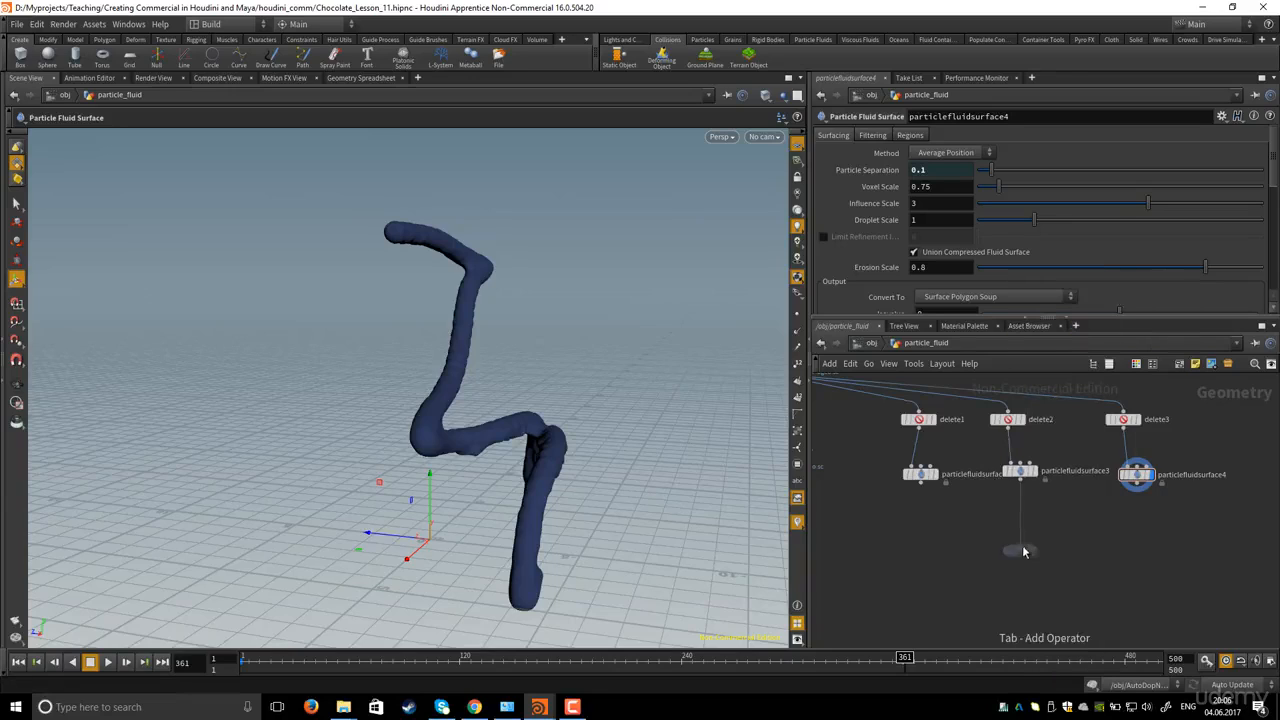
left_click(1020, 545)
Connect particlefluidsurface2, particlefluidsurface3 and particlefluidsurface4 to merge1 and display the merged result
left_click_drag(866, 461, 1146, 492)
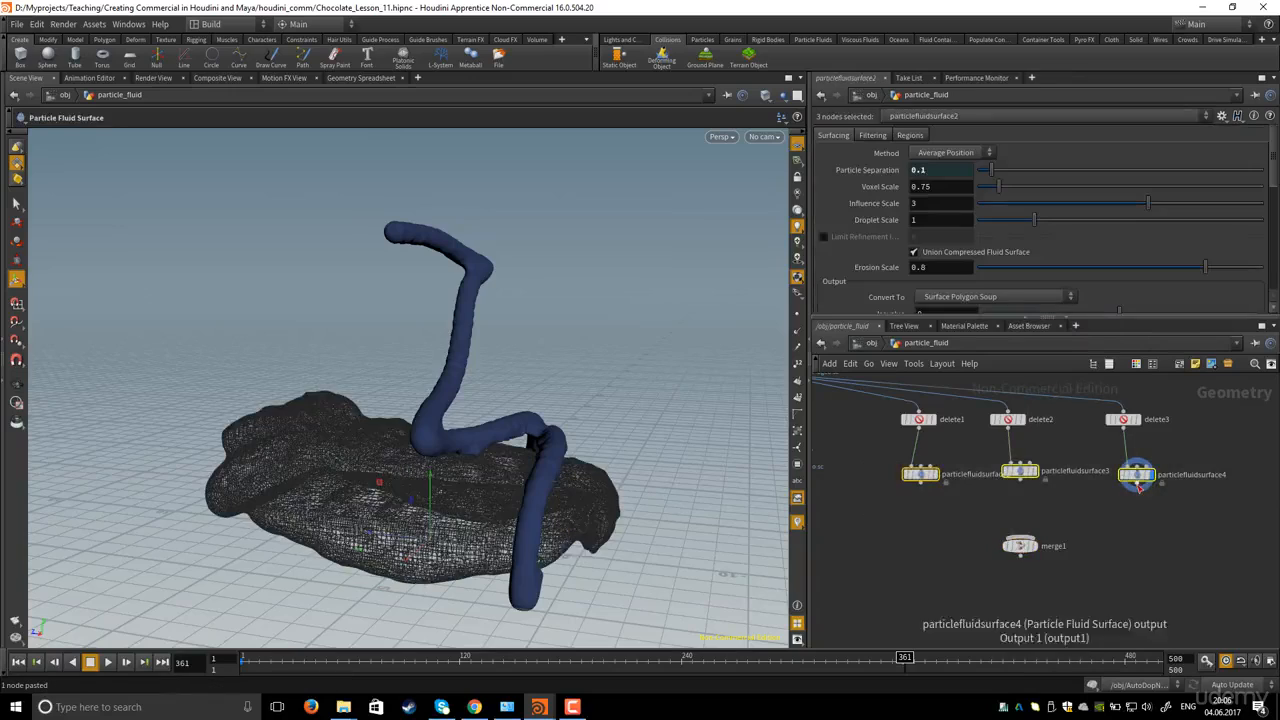
left_click(1020, 482)
left_click(1020, 537)
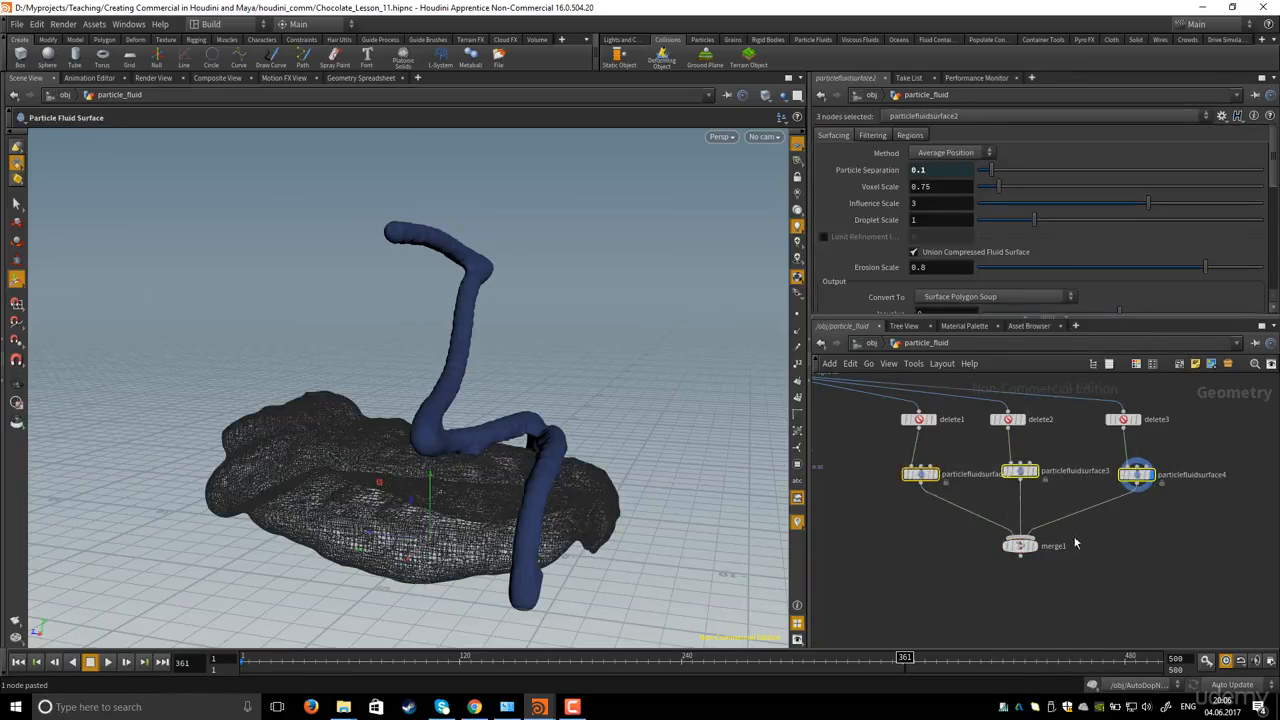
left_click(1020, 546)
left_click(1034, 548)
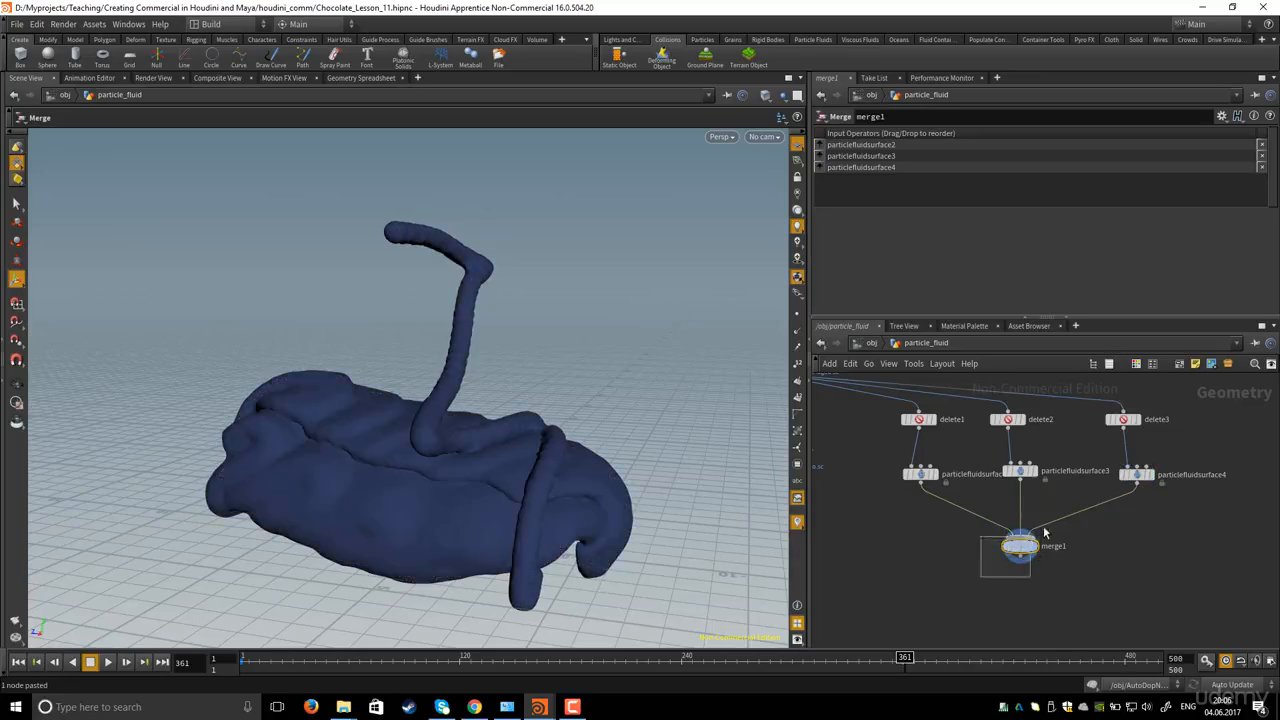
left_click_drag(383, 399, 468, 465)
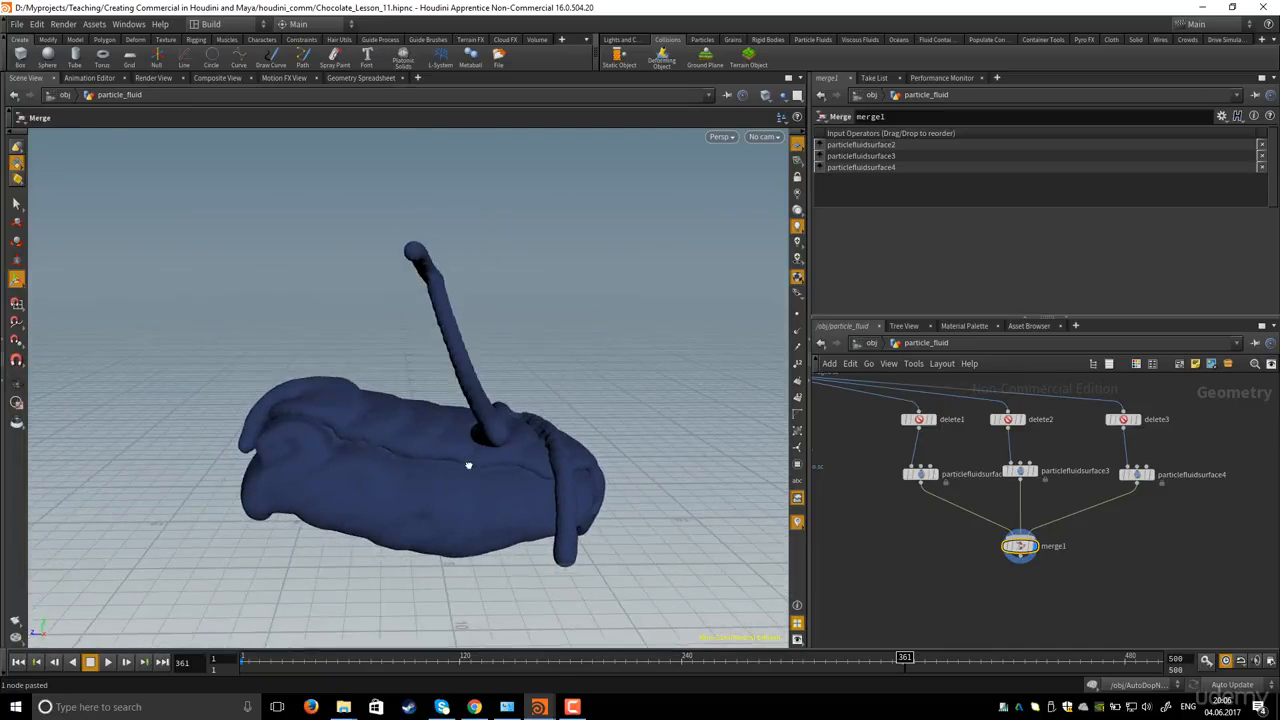